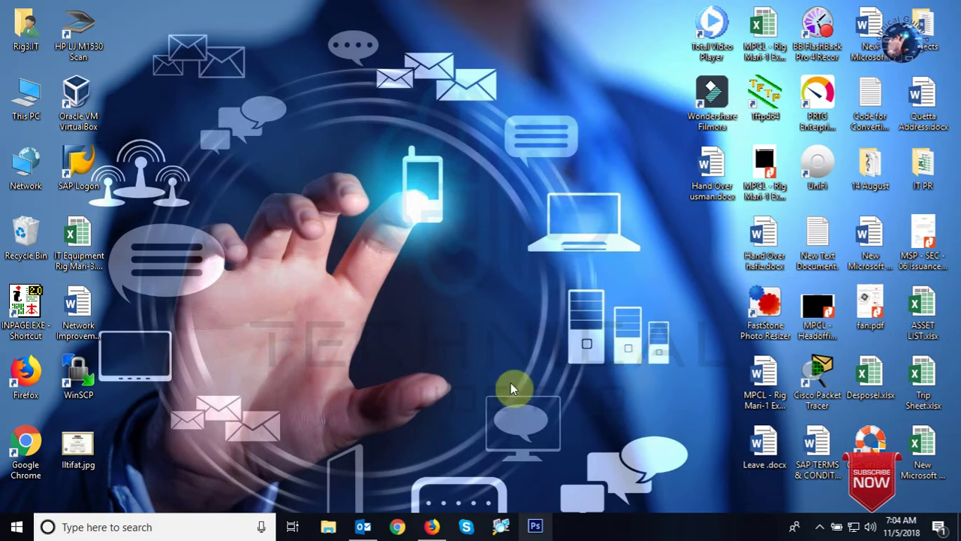
Bring the Firefox window with its new tab page to the front.
{"action": "left_click", "coordinate": [432, 526]}
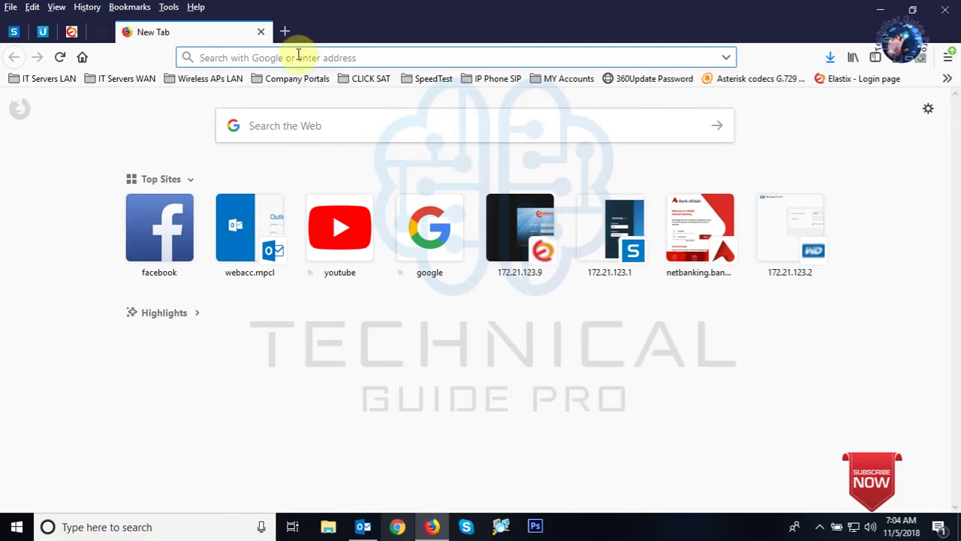
Go to the Zoiper download page and request the free Zoiper5 installer for Windows.
{"action": "left_click", "coordinate": [443, 229]}
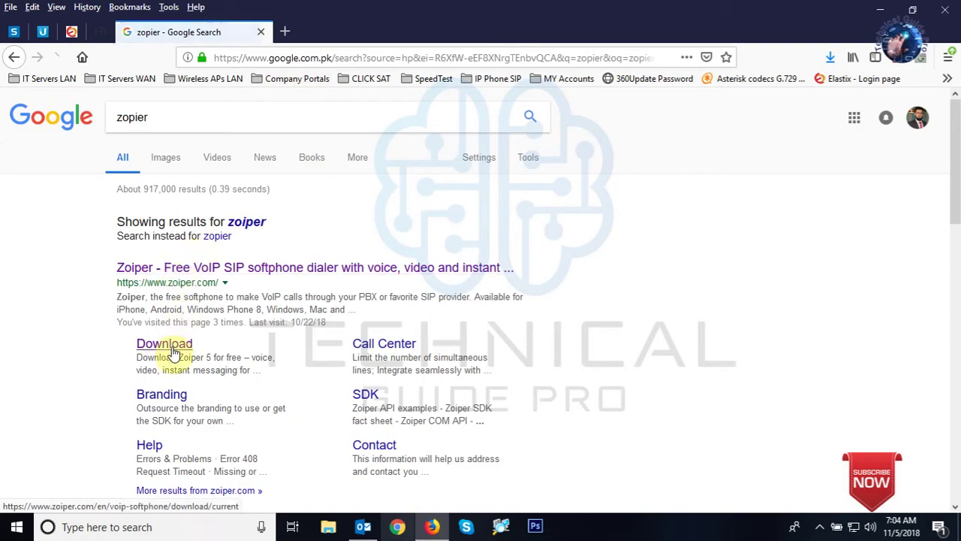
{"action": "left_click", "coordinate": [174, 349]}
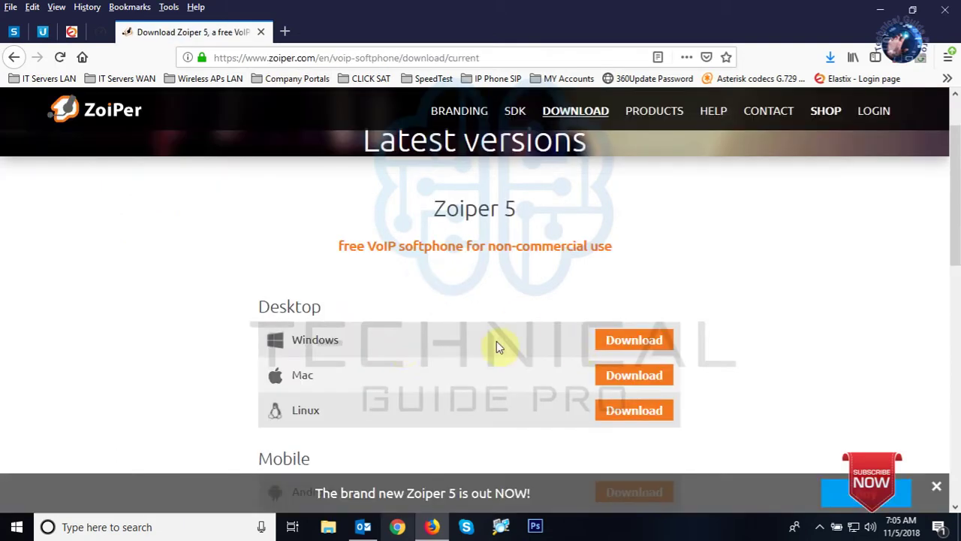
{"action": "left_click", "coordinate": [652, 340]}
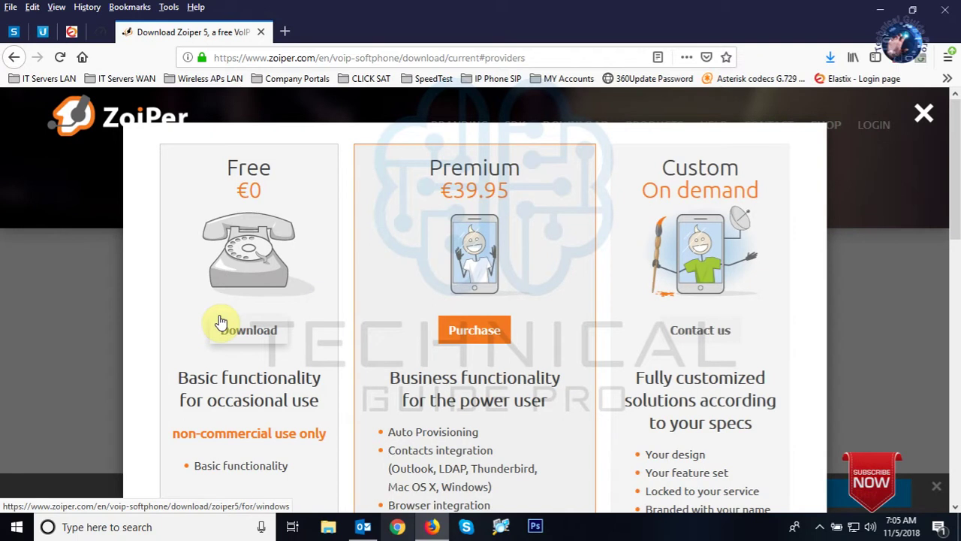
{"action": "left_click", "coordinate": [250, 330]}
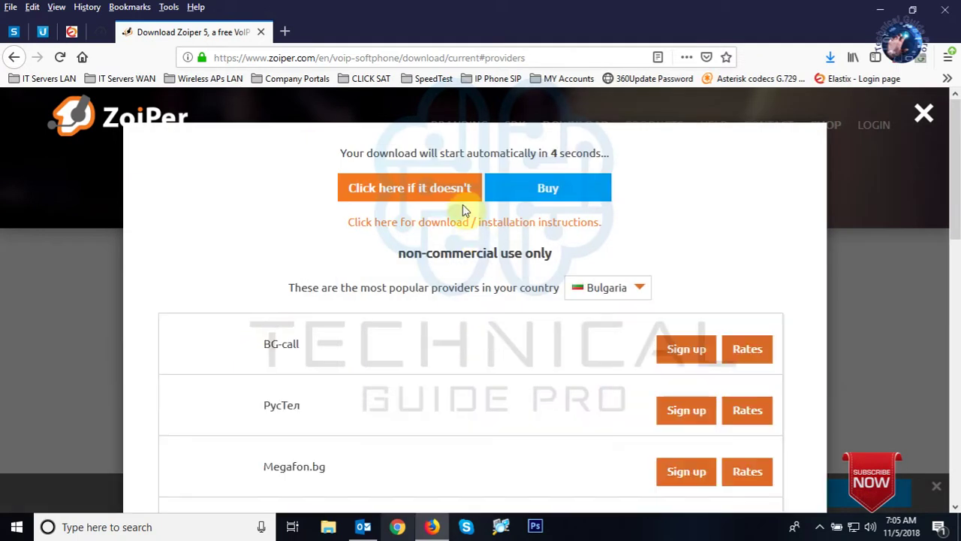
{"action": "left_click", "coordinate": [451, 189]}
Save the installer to the Software (E:) drive, check its progress, and switch to Elastix.
{"action": "scroll", "coordinate": [150, 343], "scroll_direction": "down", "scroll_amount": 1}
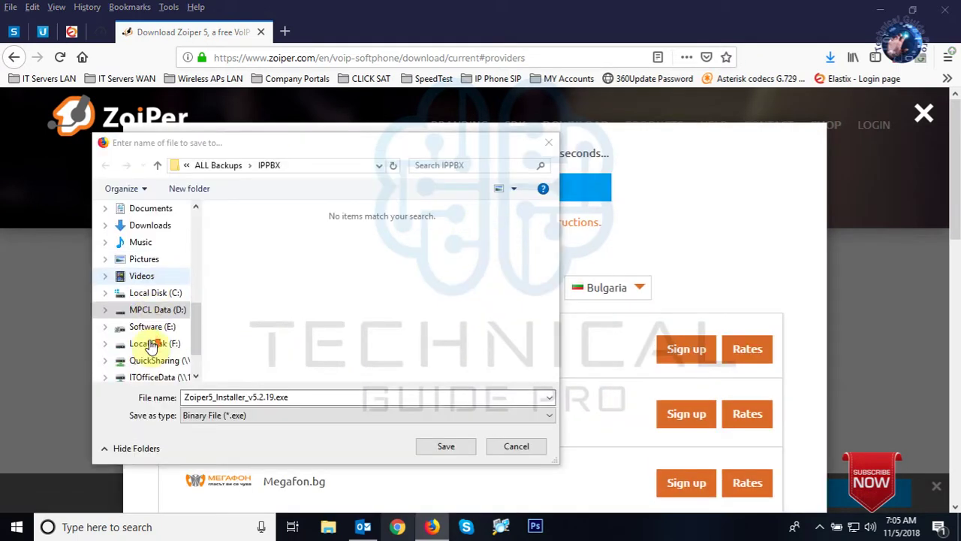
{"action": "left_click", "coordinate": [142, 327]}
{"action": "left_click", "coordinate": [434, 449]}
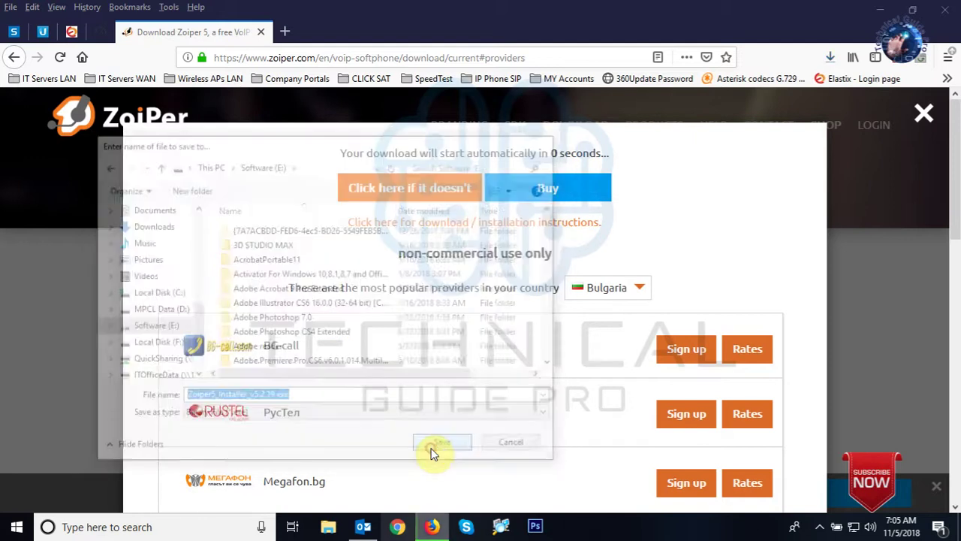
{"action": "left_click", "coordinate": [830, 60]}
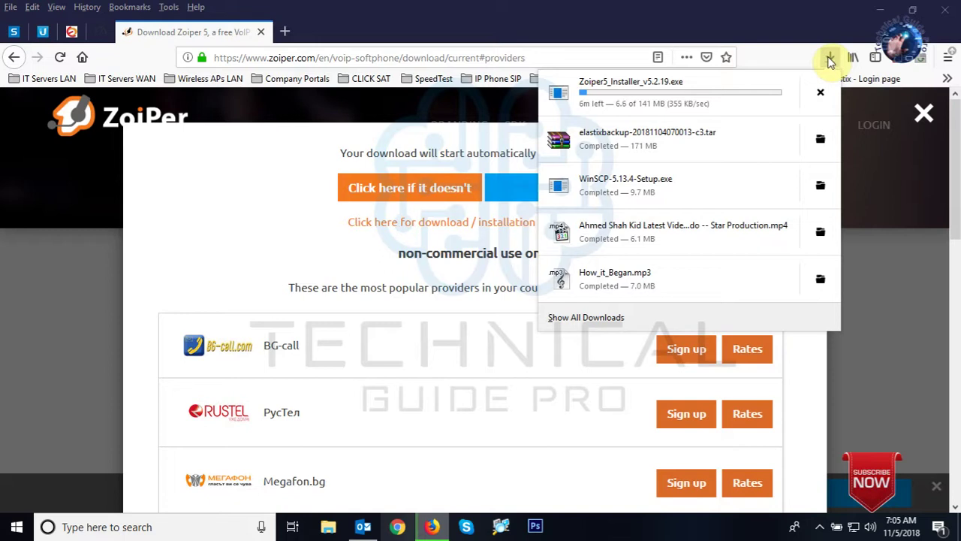
{"action": "left_click", "coordinate": [68, 36]}
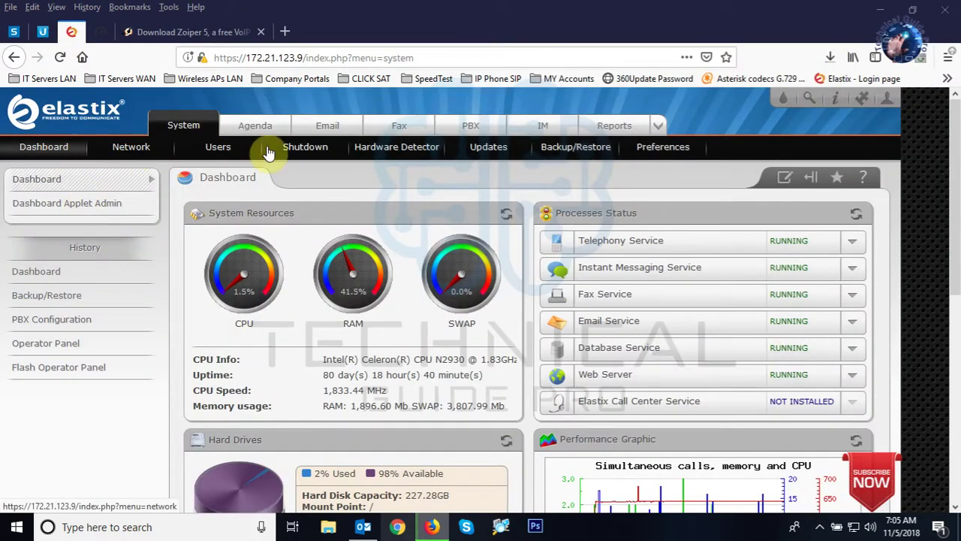
Open the Elastix PBX Operator Panel and scroll through the extensions to find 645.
{"action": "left_click", "coordinate": [465, 126]}
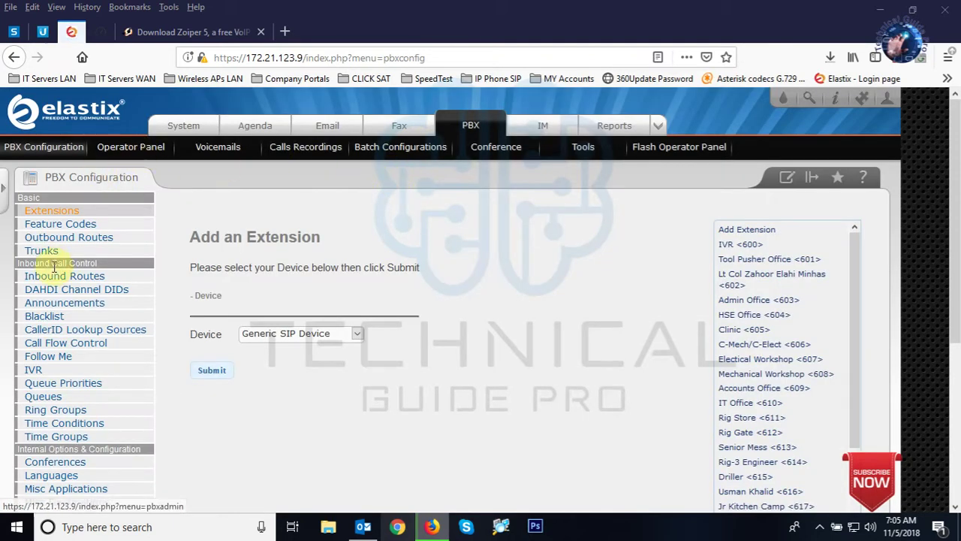
{"action": "scroll", "coordinate": [758, 307], "scroll_direction": "down", "scroll_amount": 4}
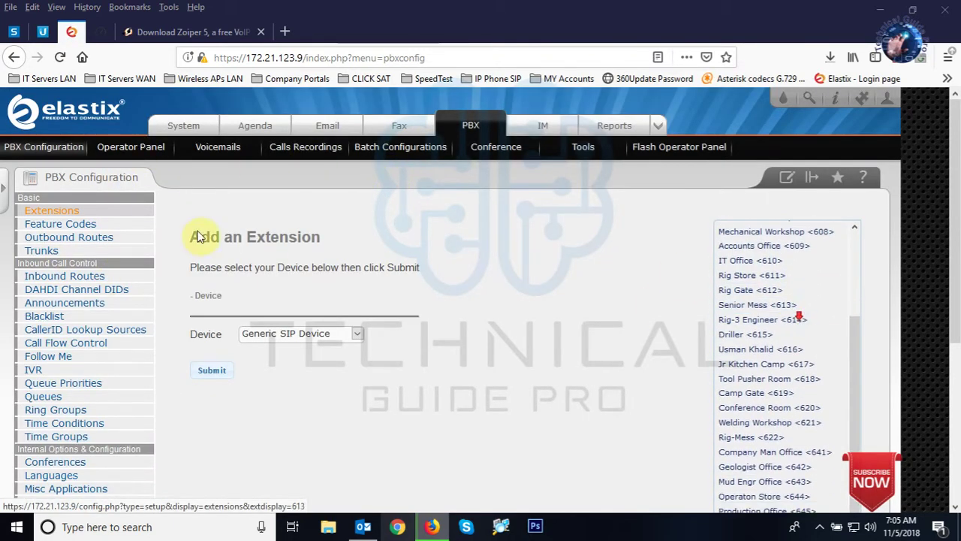
{"action": "left_click", "coordinate": [139, 150]}
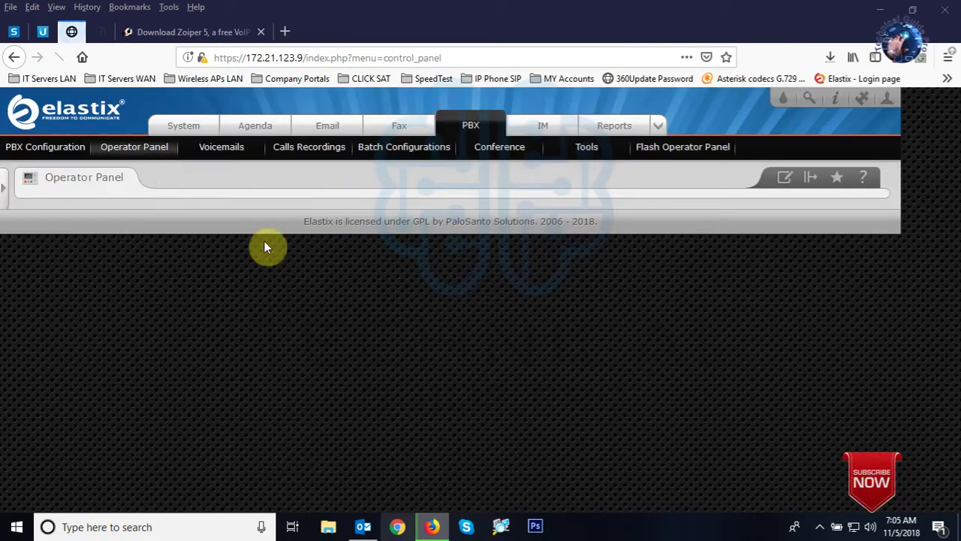
{"action": "scroll", "coordinate": [274, 250], "scroll_direction": "down", "scroll_amount": 5}
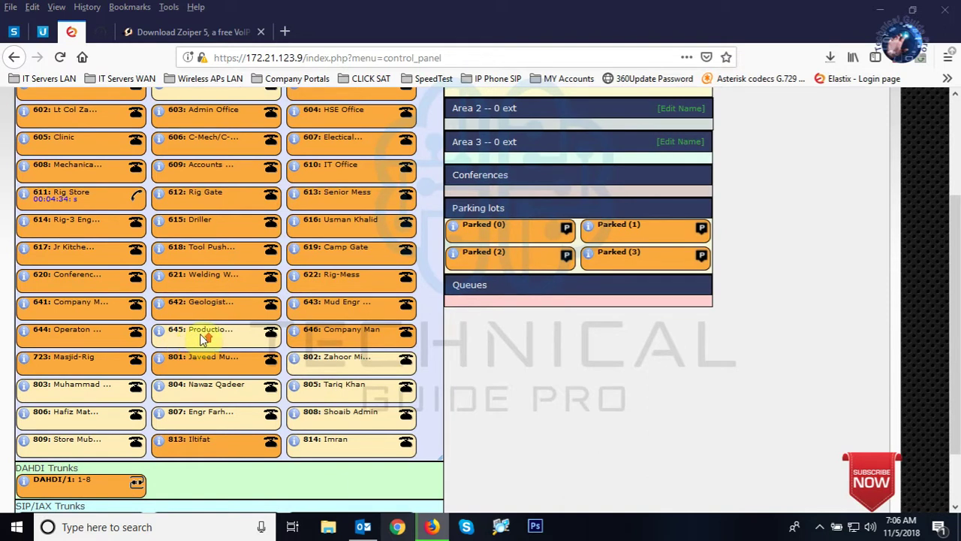
{"action": "scroll", "coordinate": [188, 334], "scroll_direction": "up", "scroll_amount": 3}
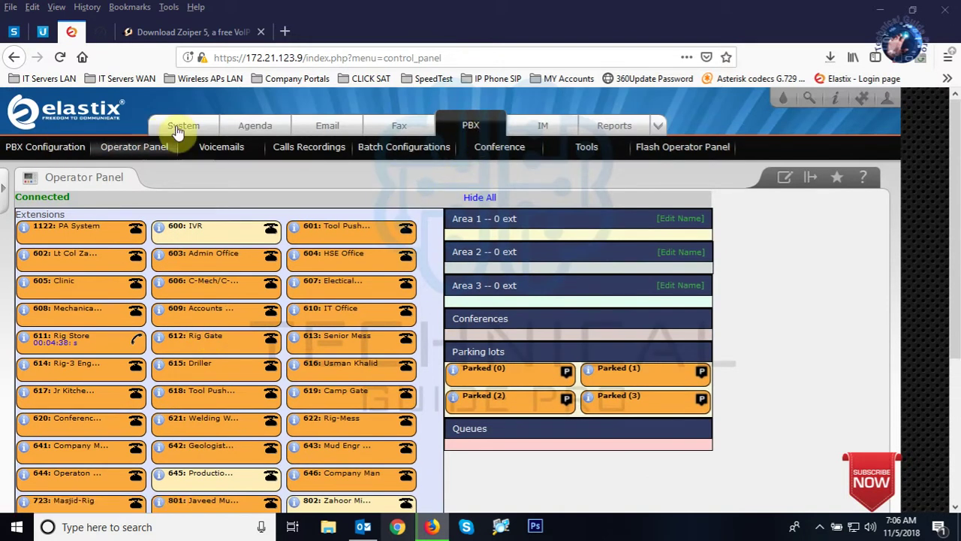
Show all Firefox downloads to follow the Zoiper5_Installer_v5.2.19.exe progress in the Library window.
{"action": "left_click", "coordinate": [213, 31]}
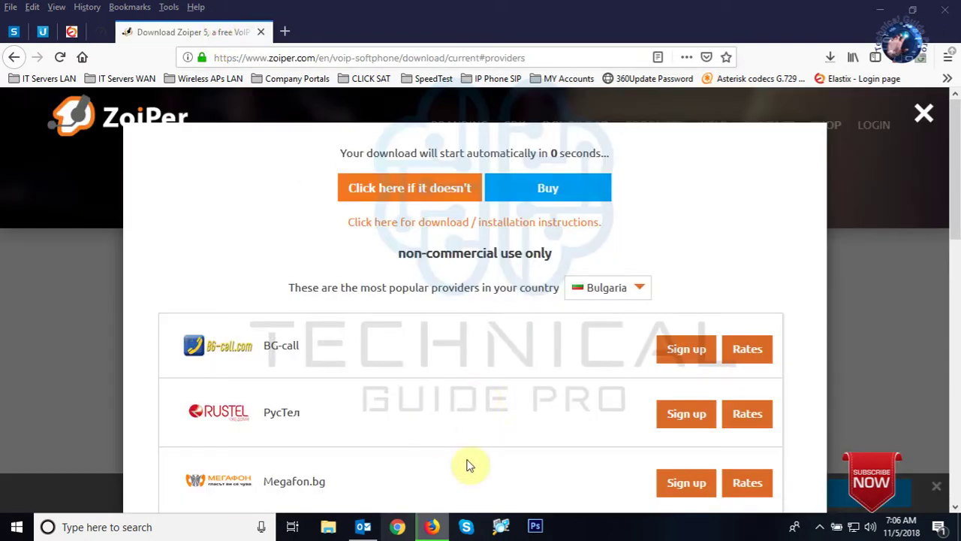
{"action": "left_click", "coordinate": [828, 61]}
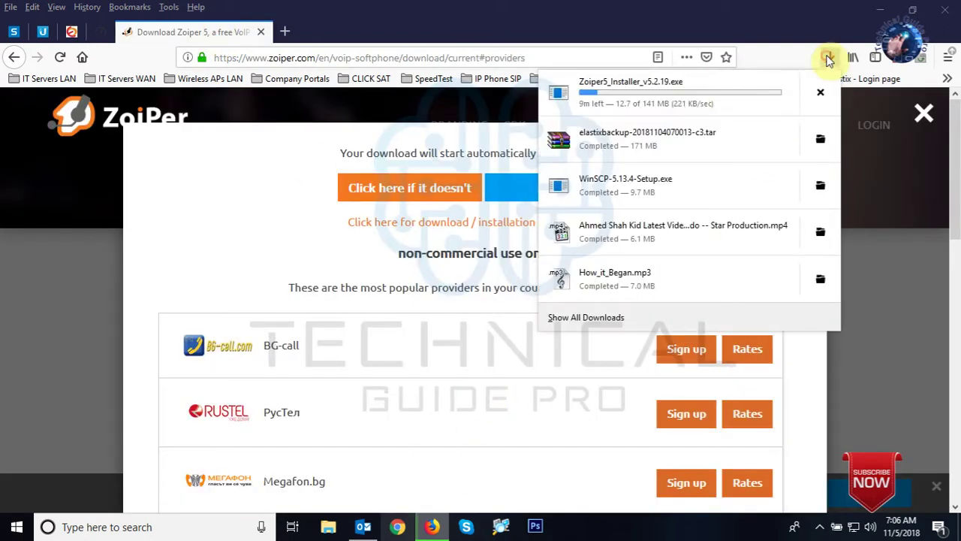
{"action": "left_click", "coordinate": [597, 317]}
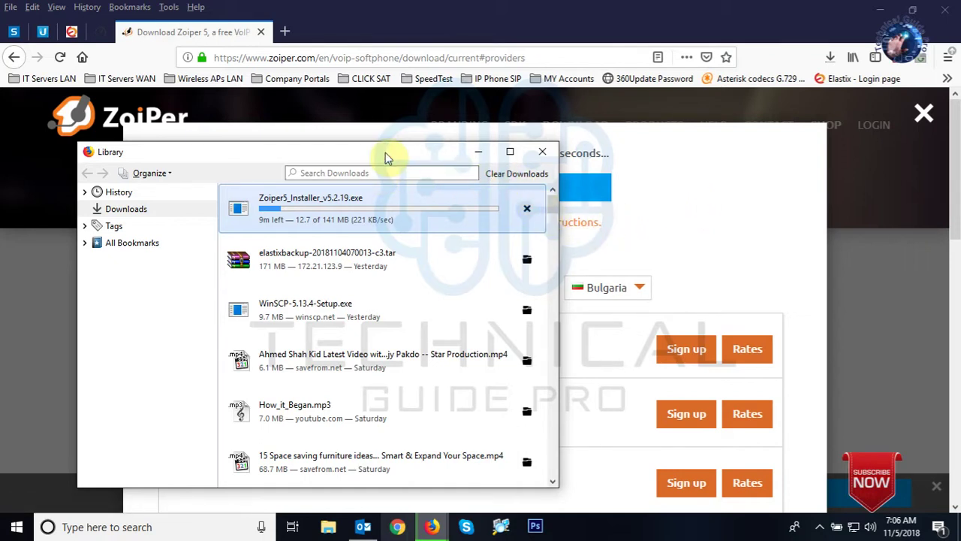
{"action": "left_click_drag", "start_coordinate": [385, 155], "coordinate": [495, 142]}
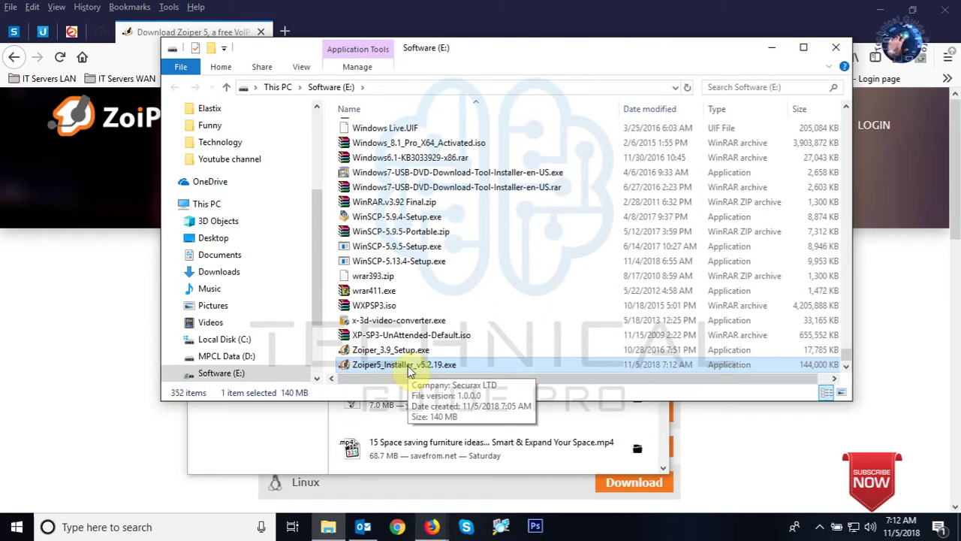
Launch the Zoiper5 installer from Software (E:) and accept the license agreement.
{"action": "left_click", "coordinate": [406, 365]}
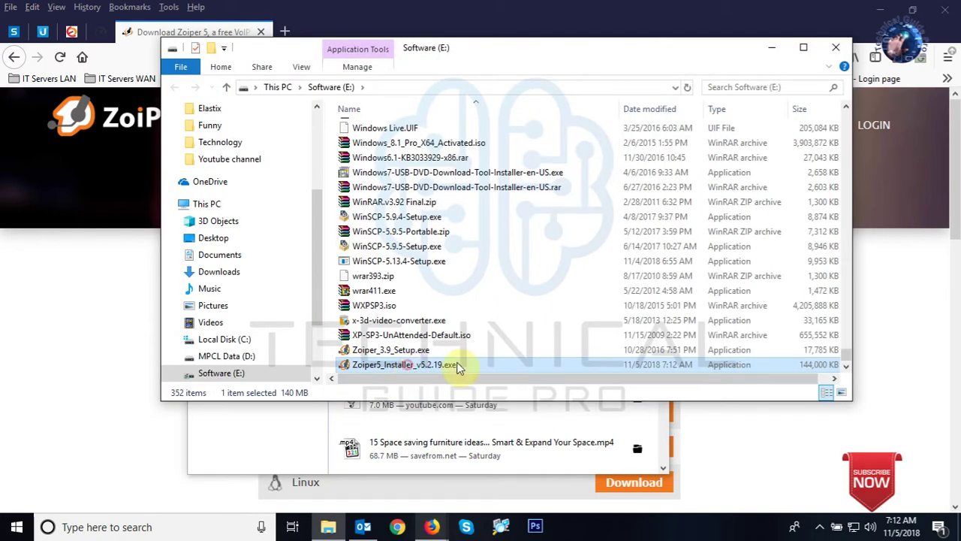
{"action": "left_click", "coordinate": [421, 347]}
{"action": "double_click", "coordinate": [409, 364]}
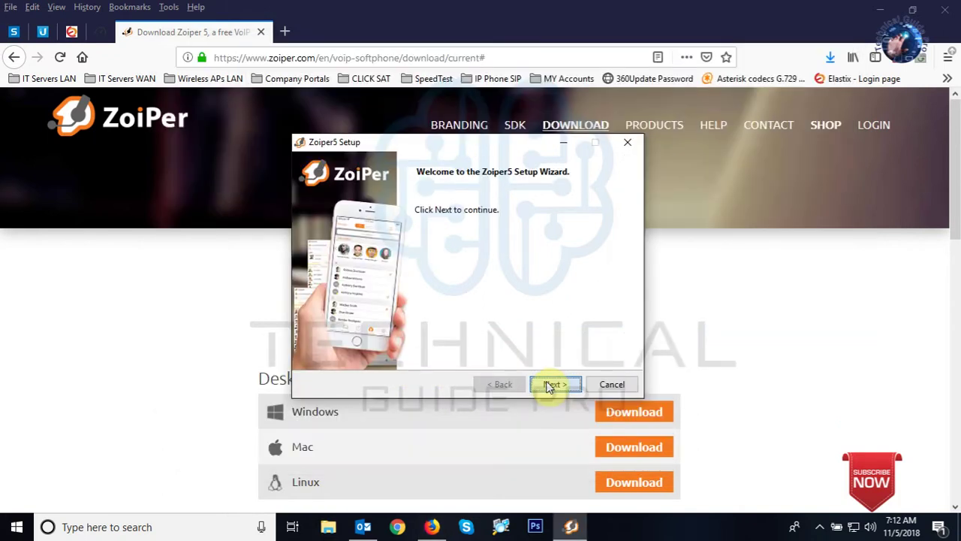
{"action": "left_click", "coordinate": [549, 386]}
{"action": "left_click", "coordinate": [415, 337]}
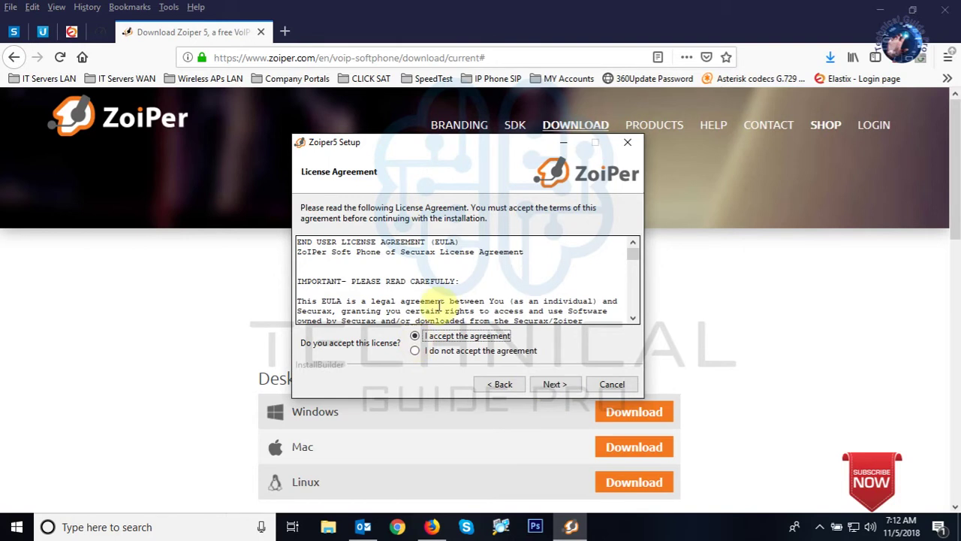
{"action": "left_click", "coordinate": [637, 260]}
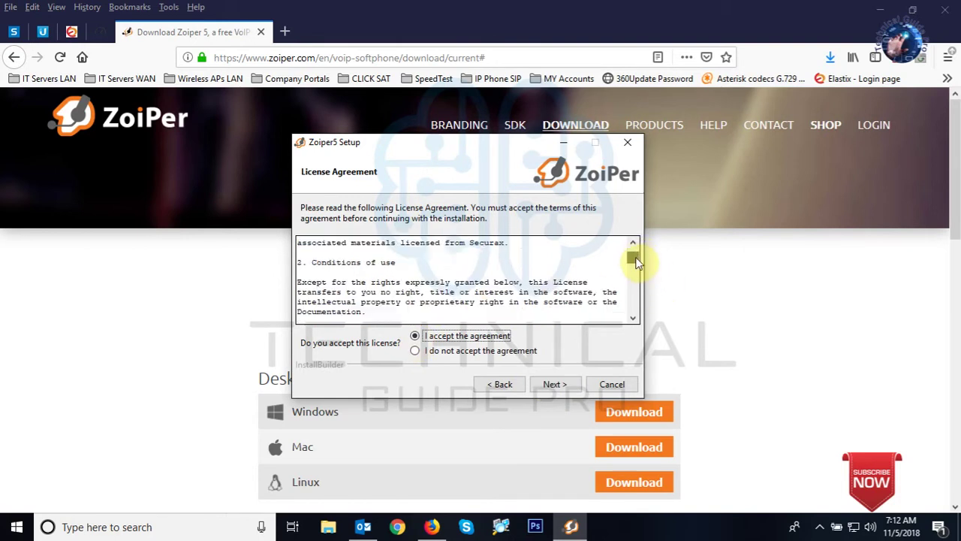
{"action": "mouse_move", "coordinate": [636, 261]}
{"action": "left_mouse_down"}
{"action": "mouse_move", "coordinate": [631, 319]}
{"action": "mouse_move", "coordinate": [622, 253]}
{"action": "left_mouse_up"}
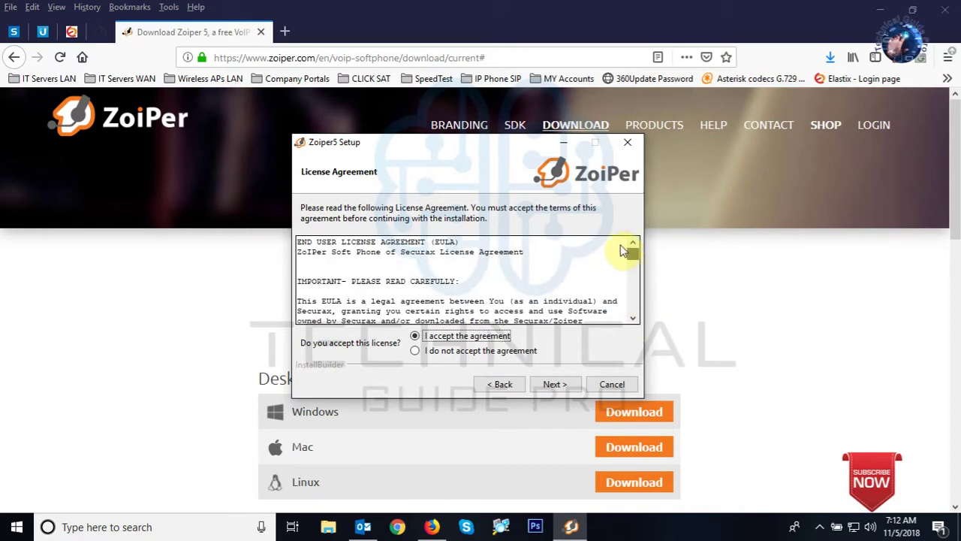
Keep the default folder, Start Menu folder, 64-bit version and all-users scope, then install.
{"action": "left_click", "coordinate": [552, 385]}
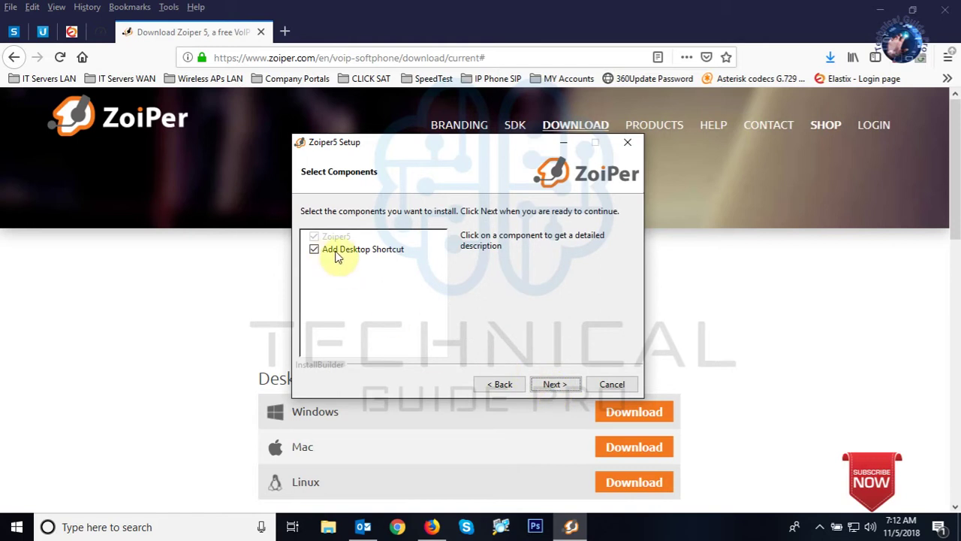
{"action": "left_click", "coordinate": [546, 385]}
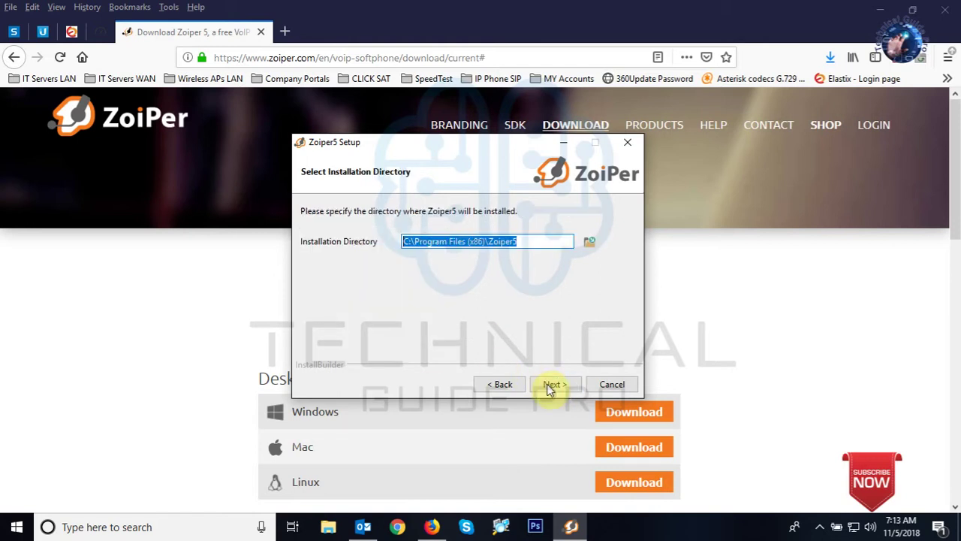
{"action": "left_click", "coordinate": [551, 387]}
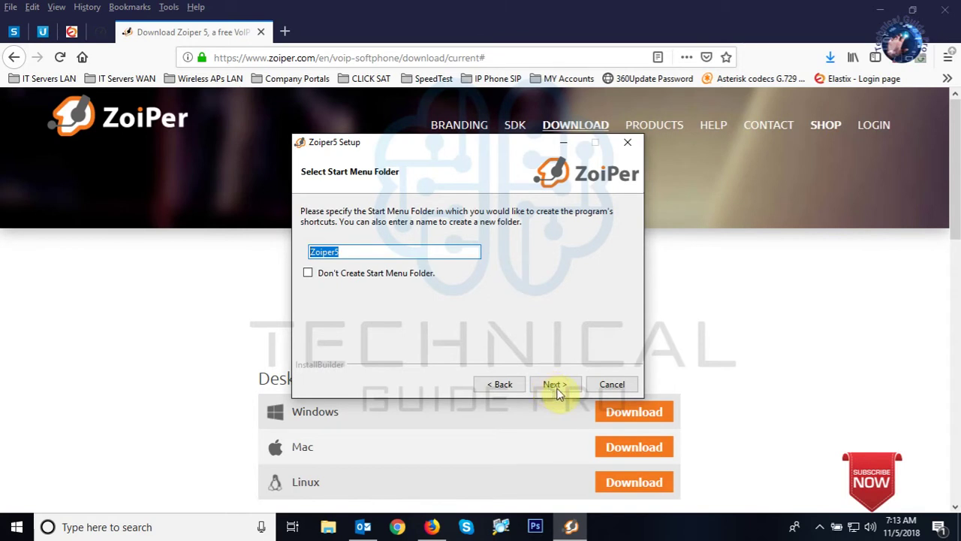
{"action": "left_click", "coordinate": [556, 389]}
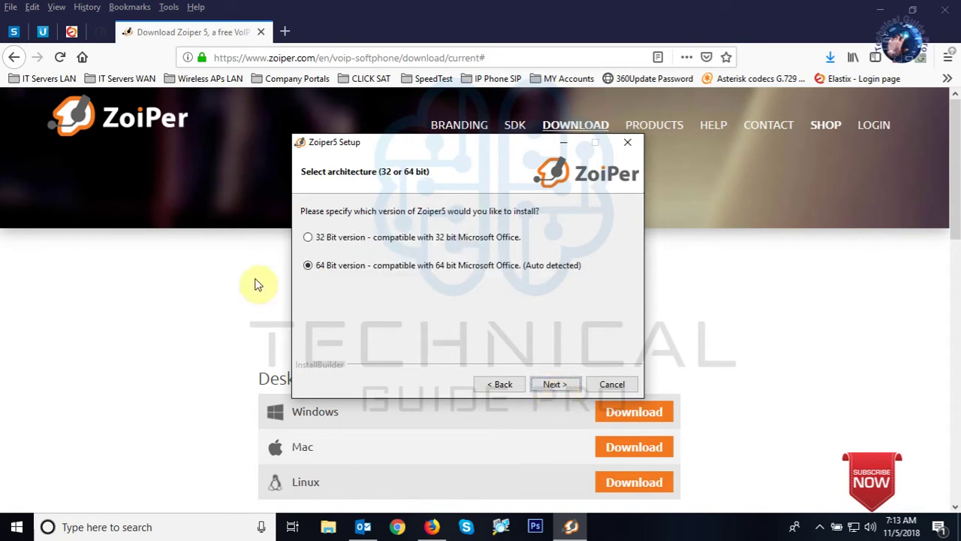
{"action": "left_click", "coordinate": [566, 386]}
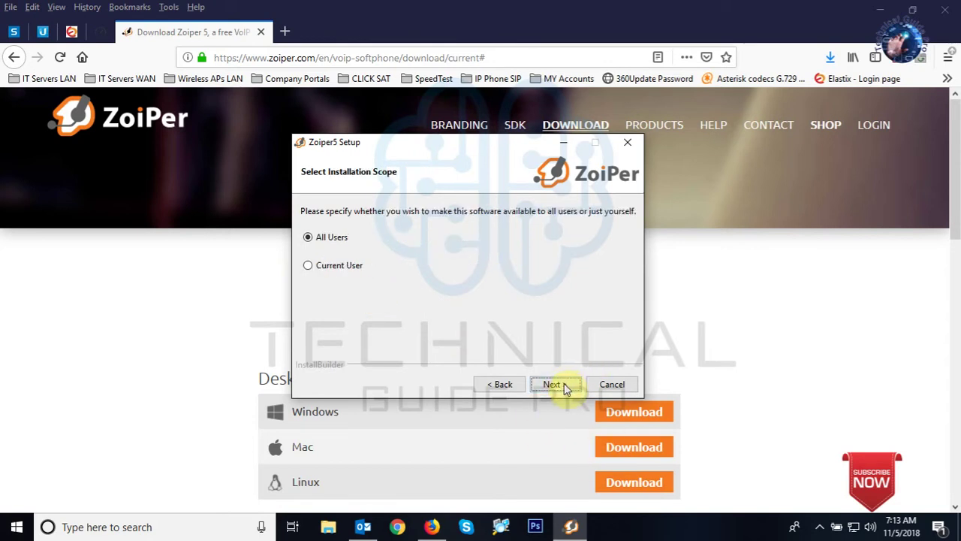
{"action": "left_click", "coordinate": [559, 385]}
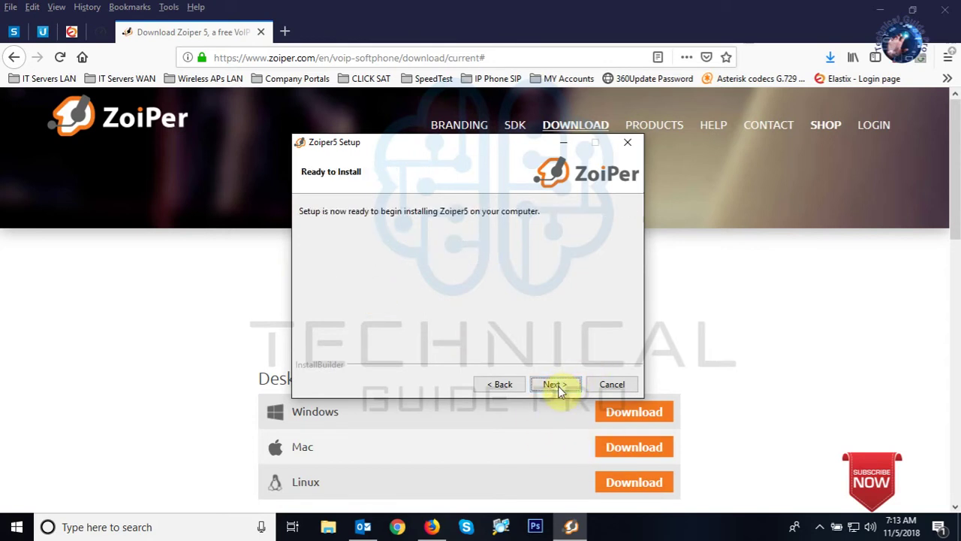
{"action": "left_click", "coordinate": [572, 386]}
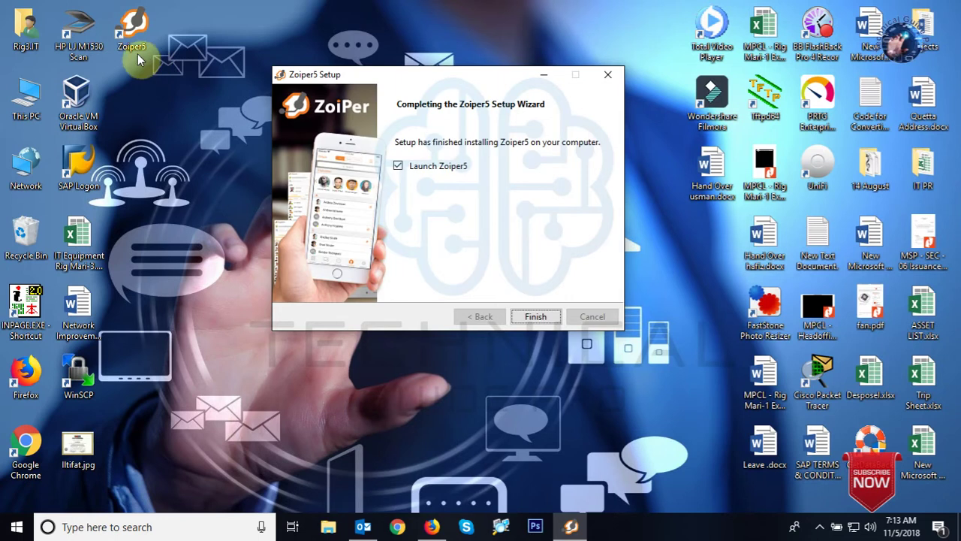
Finish setup to launch Zoiper5 and allow it through the firewall on private networks.
{"action": "left_click", "coordinate": [533, 318]}
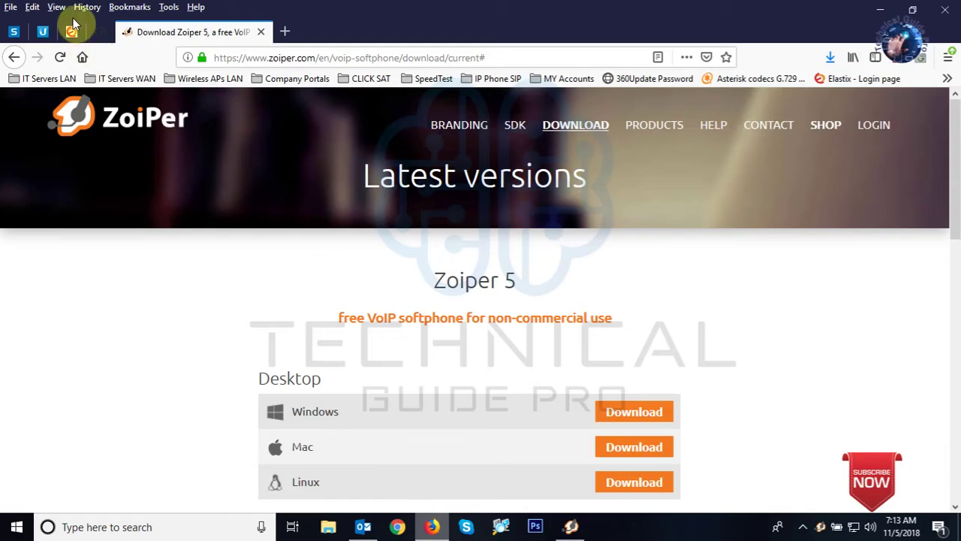
{"action": "left_click", "coordinate": [72, 29]}
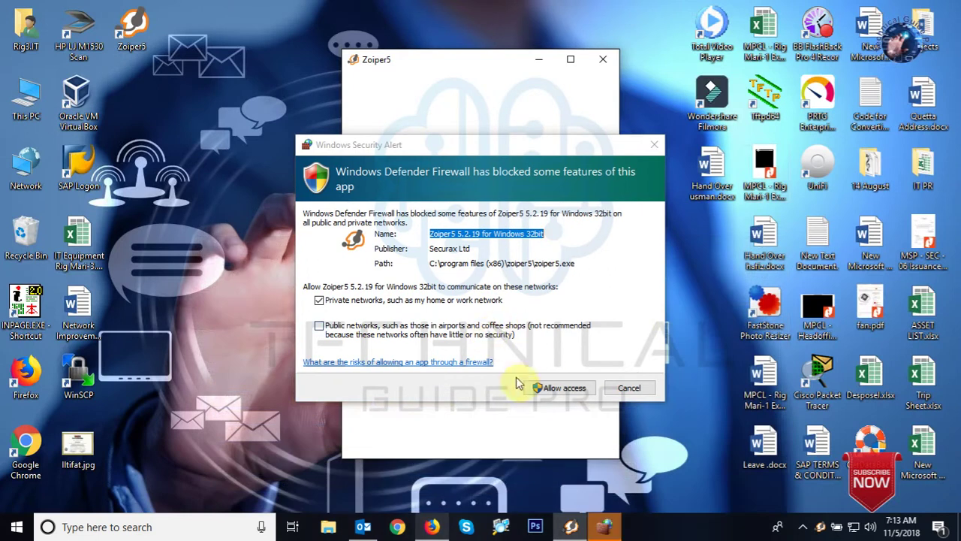
{"action": "left_click", "coordinate": [555, 389]}
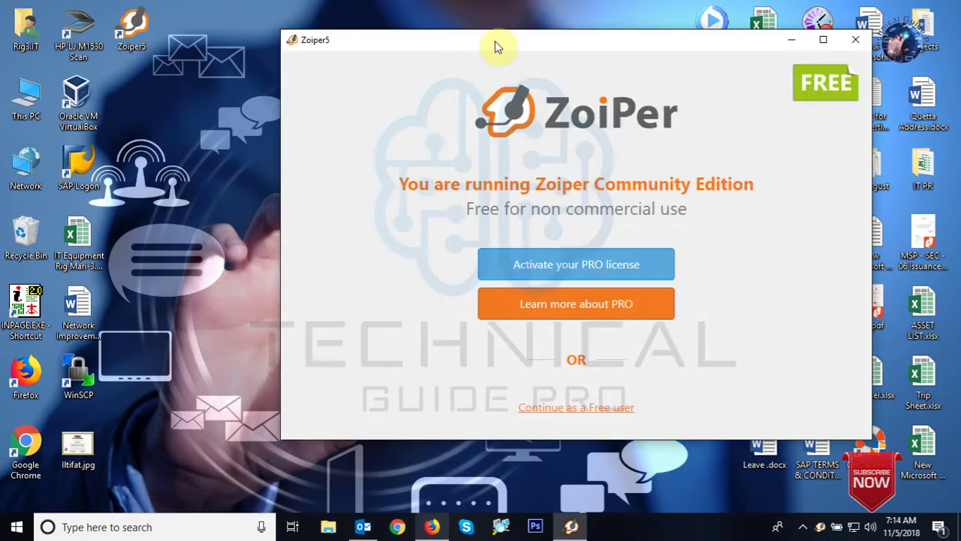
{"action": "left_click_drag", "start_coordinate": [496, 47], "coordinate": [393, 52]}
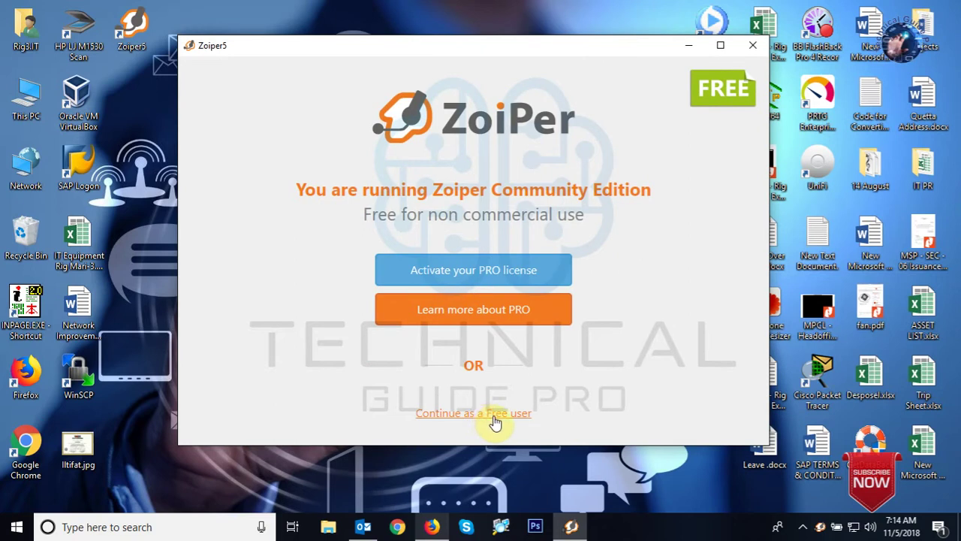
Continue as a free user and log in with username 645 and the extension's password.
{"action": "left_click", "coordinate": [454, 413]}
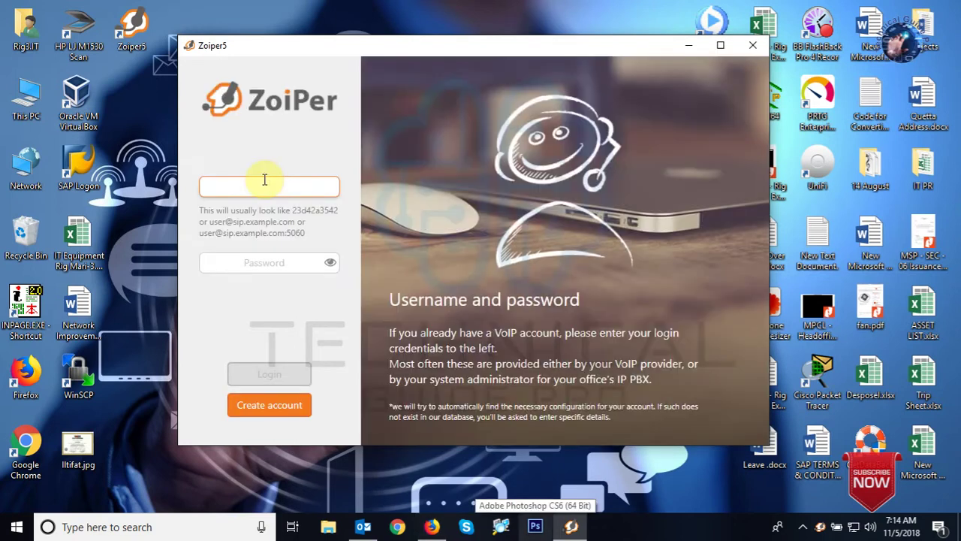
{"action": "left_click", "coordinate": [275, 262]}
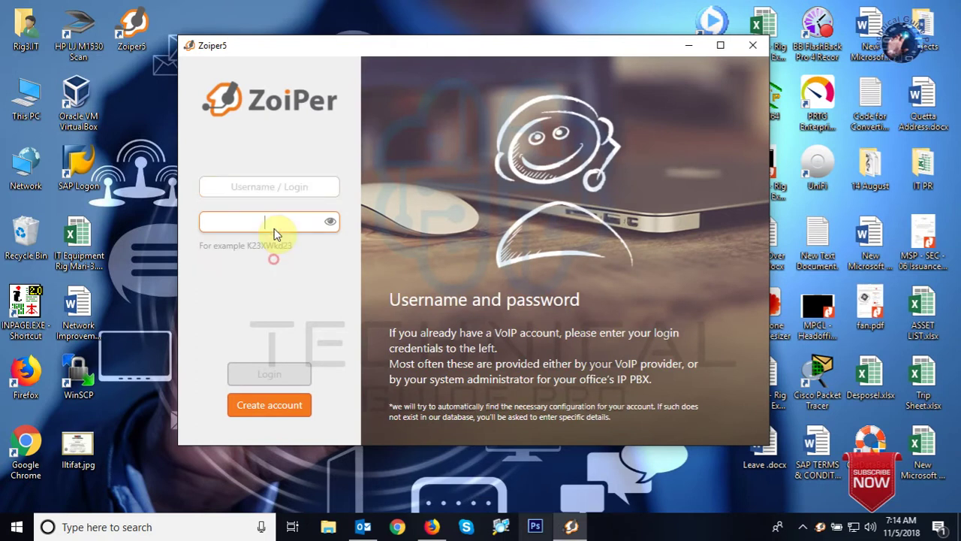
{"action": "left_click", "coordinate": [281, 188]}
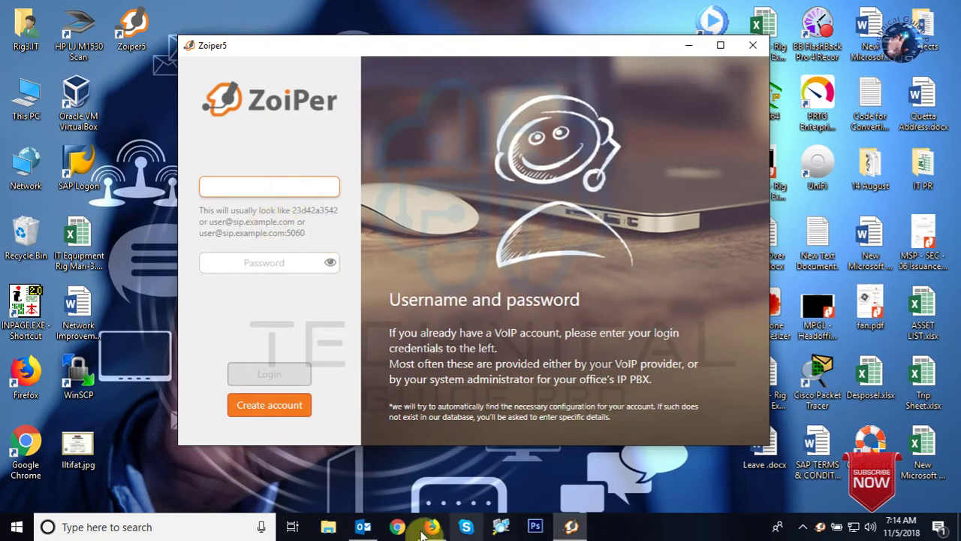
{"action": "left_click", "coordinate": [429, 526]}
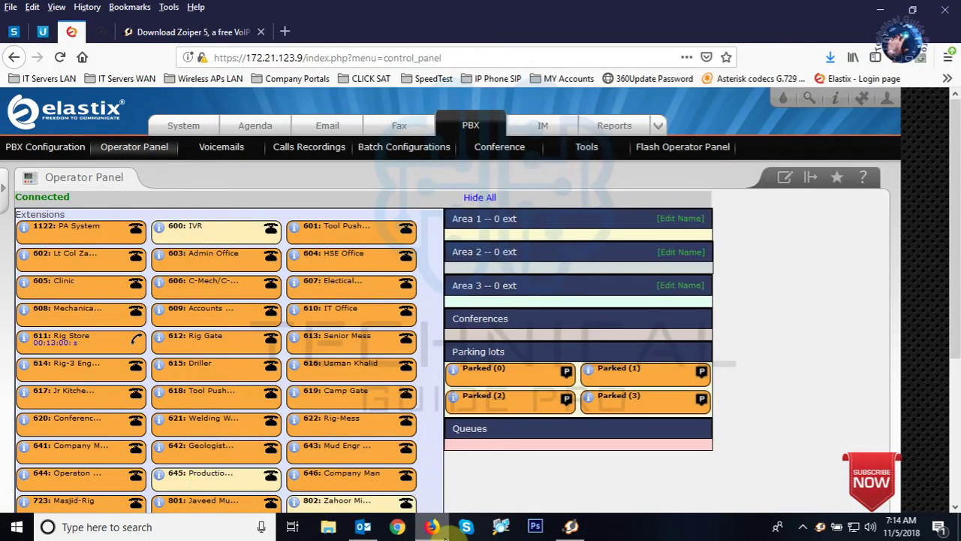
{"action": "left_click", "coordinate": [443, 535]}
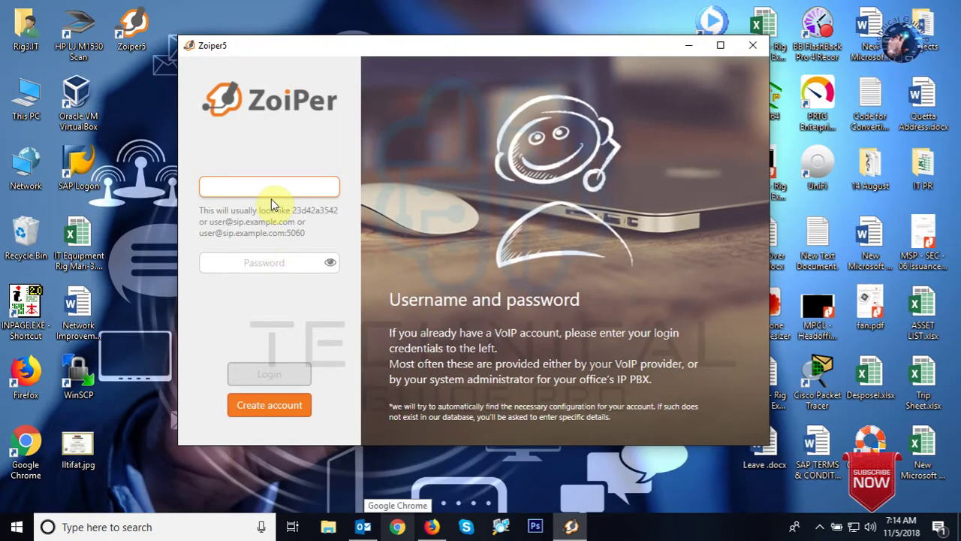
{"action": "type", "text": "645"}
{"action": "left_click", "coordinate": [269, 229]}
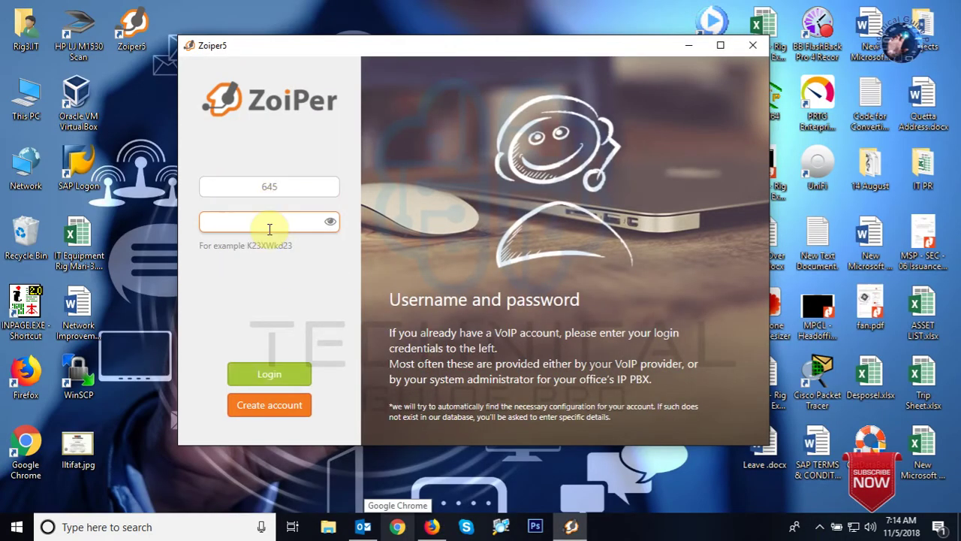
{"action": "type", "text": "64"}
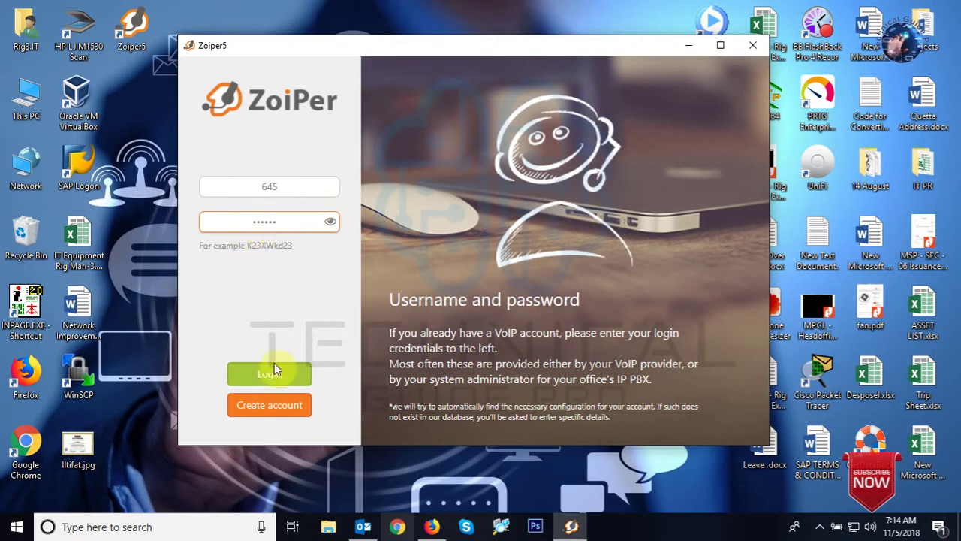
{"action": "left_click", "coordinate": [275, 384]}
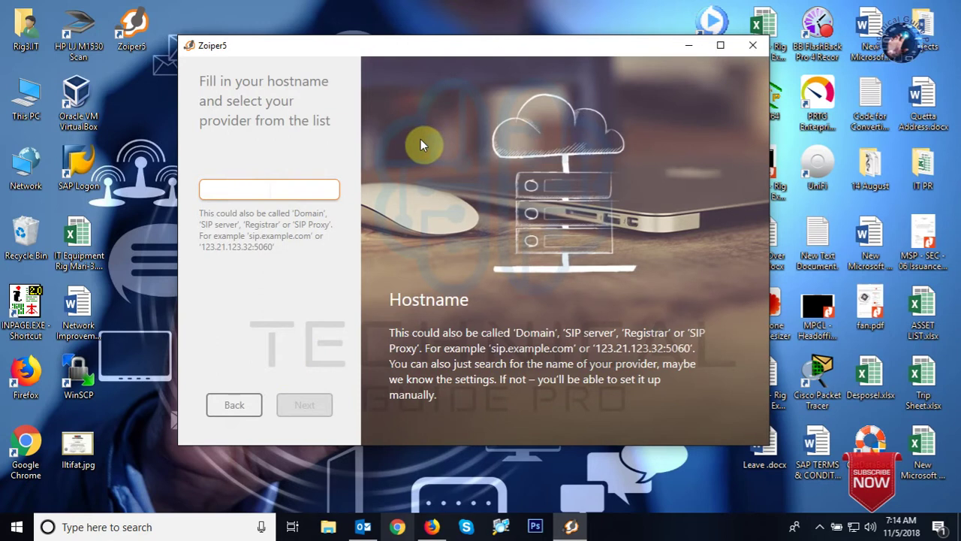
Enter hostname 172.21.123.9, skip authentication and outbound proxy, and accept SIP UDP.
{"action": "type", "text": "172.2"}
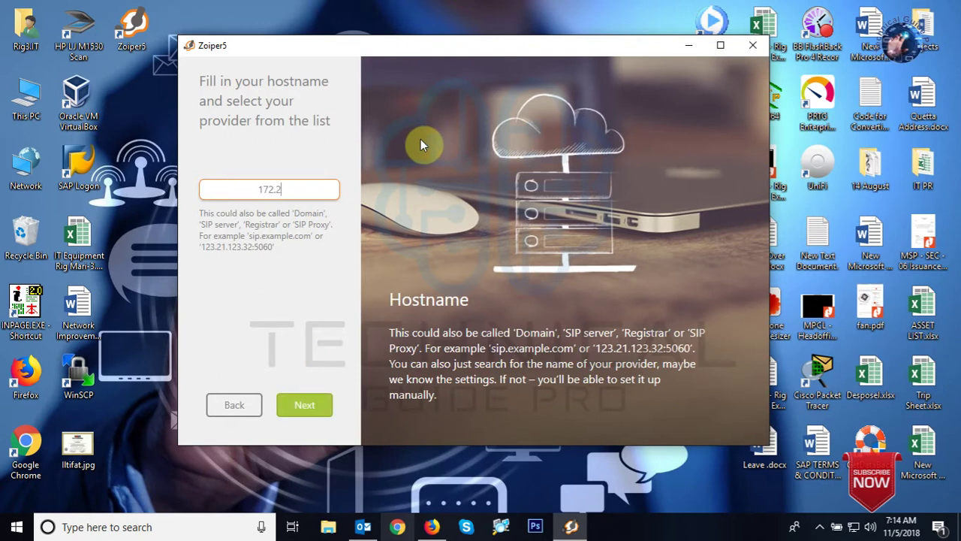
{"action": "type", "text": "1.123.9"}
{"action": "left_click", "coordinate": [307, 413]}
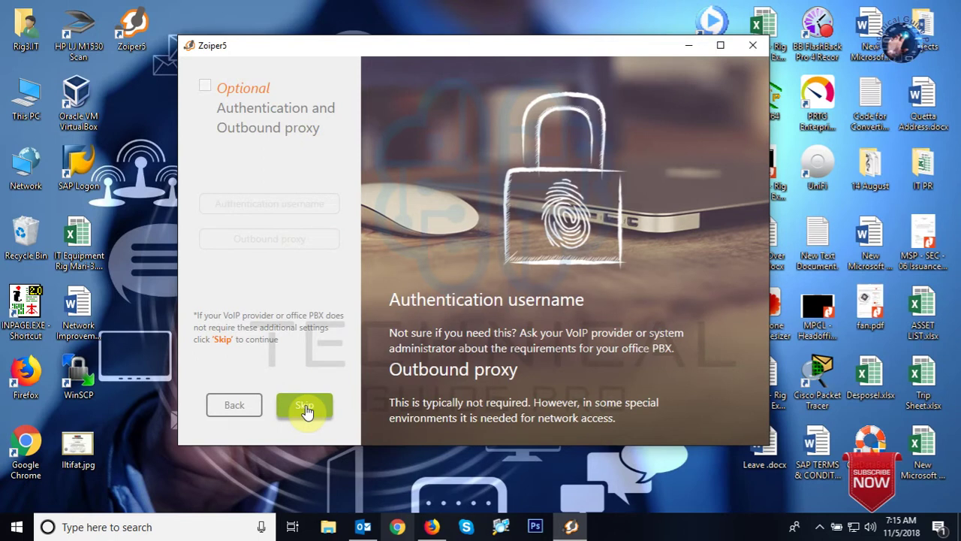
{"action": "left_click", "coordinate": [304, 406]}
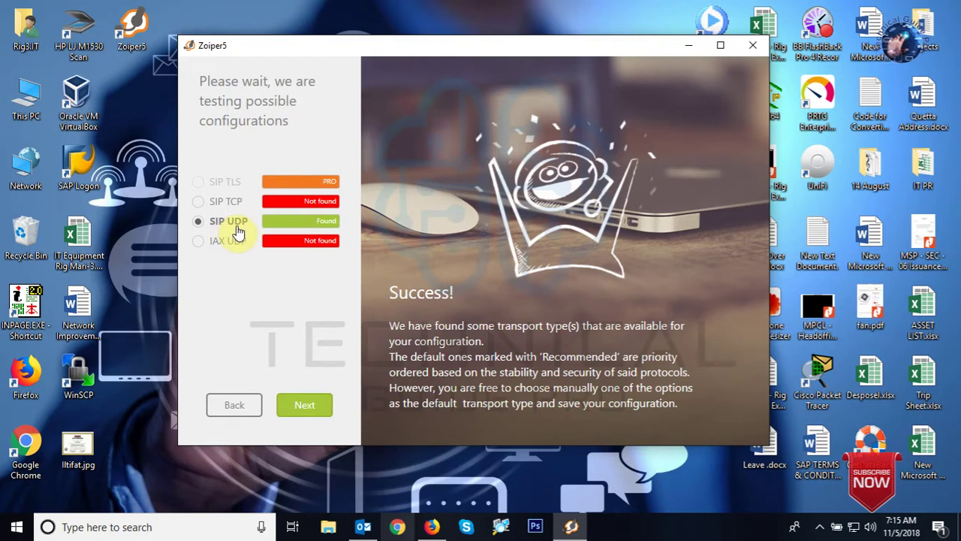
{"action": "left_click", "coordinate": [304, 410]}
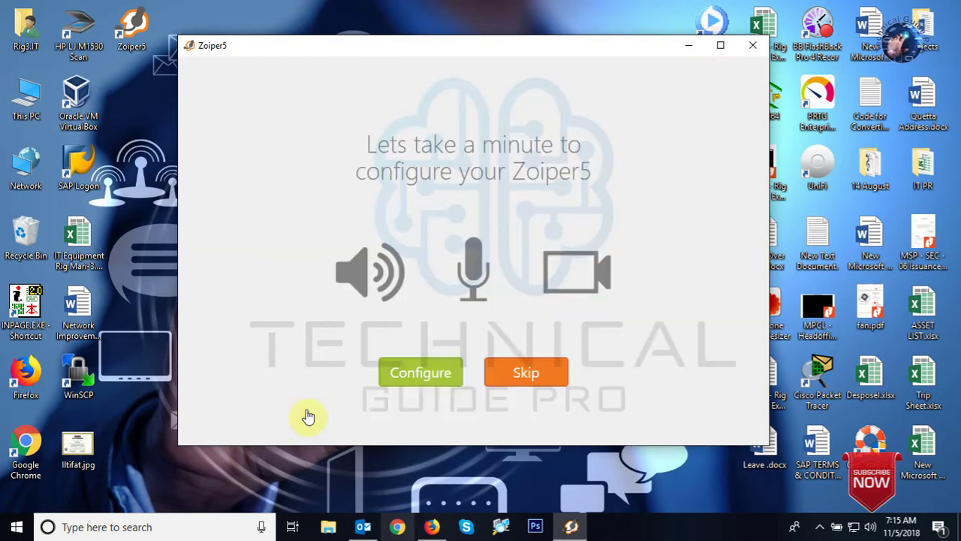
Play the speaker test sound, lower the volume slightly, and confirm it was heard.
{"action": "left_click", "coordinate": [444, 375]}
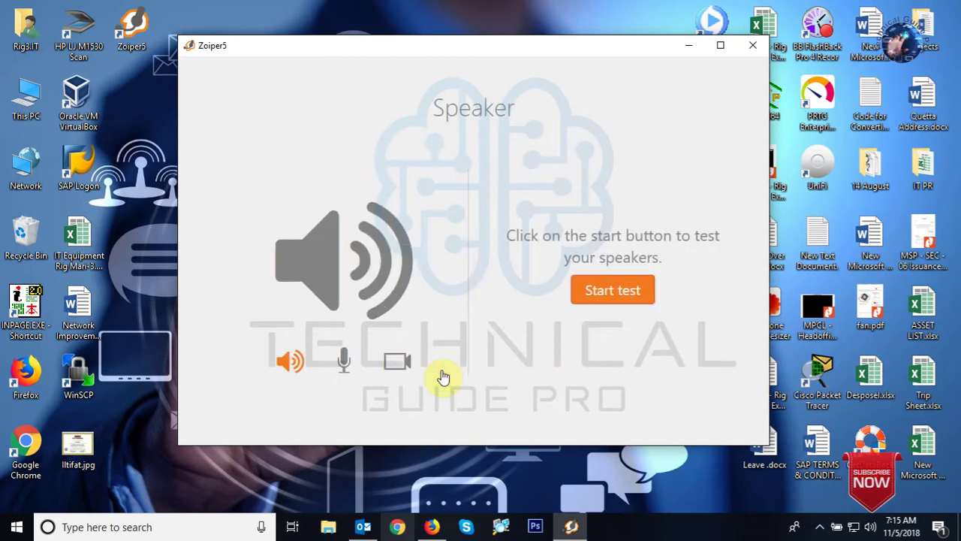
{"action": "left_click", "coordinate": [620, 291]}
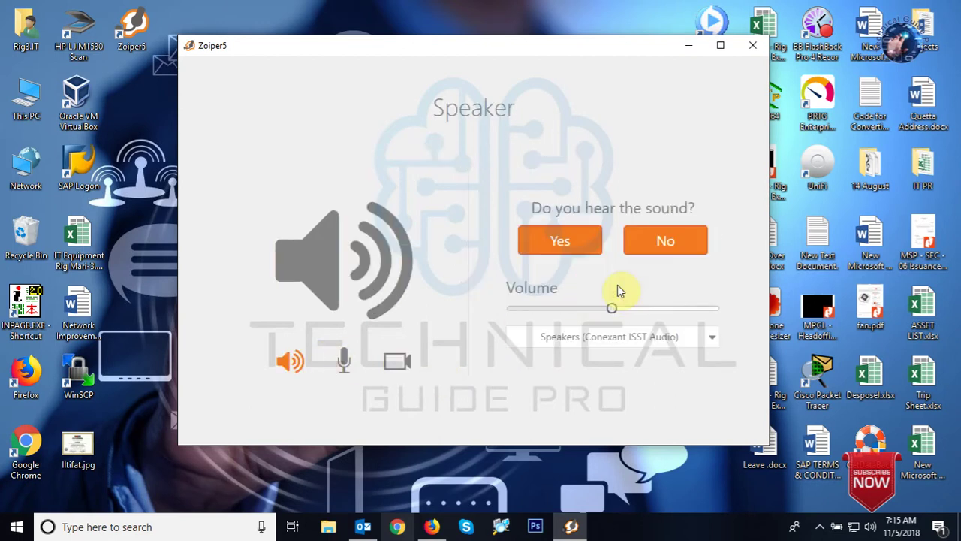
{"action": "left_click_drag", "start_coordinate": [617, 307], "coordinate": [619, 307]}
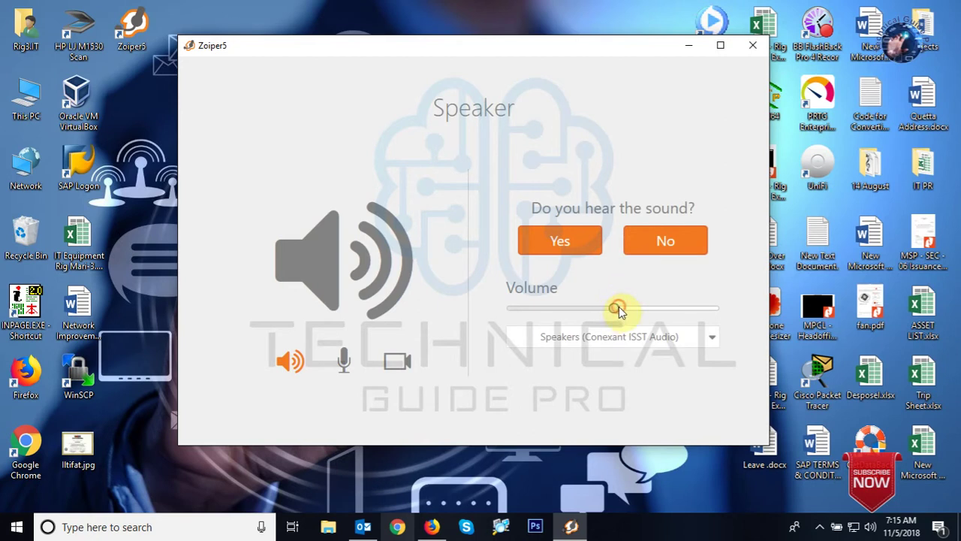
{"action": "left_click", "coordinate": [565, 242]}
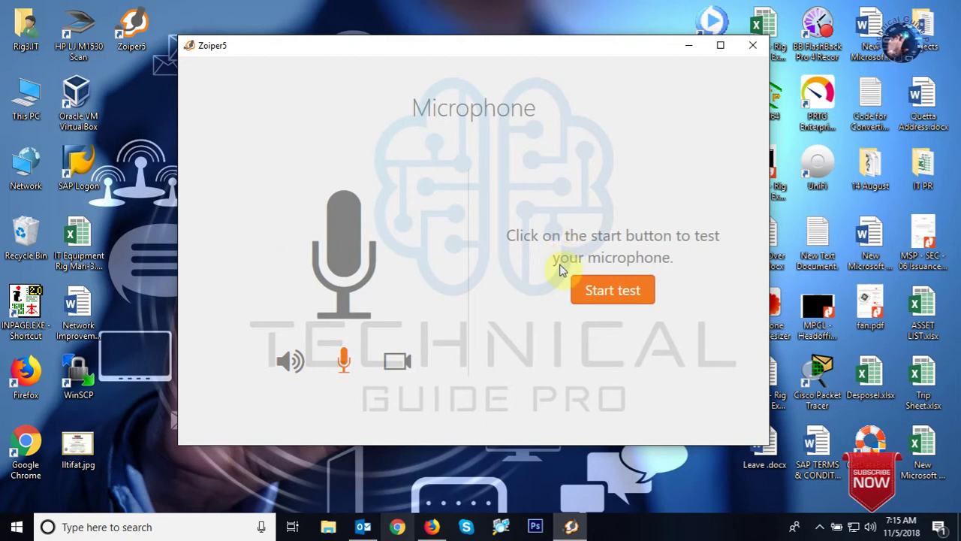
Confirm the microphone and HP HD Camera tests, then finish the setup wizard.
{"action": "left_click", "coordinate": [615, 293]}
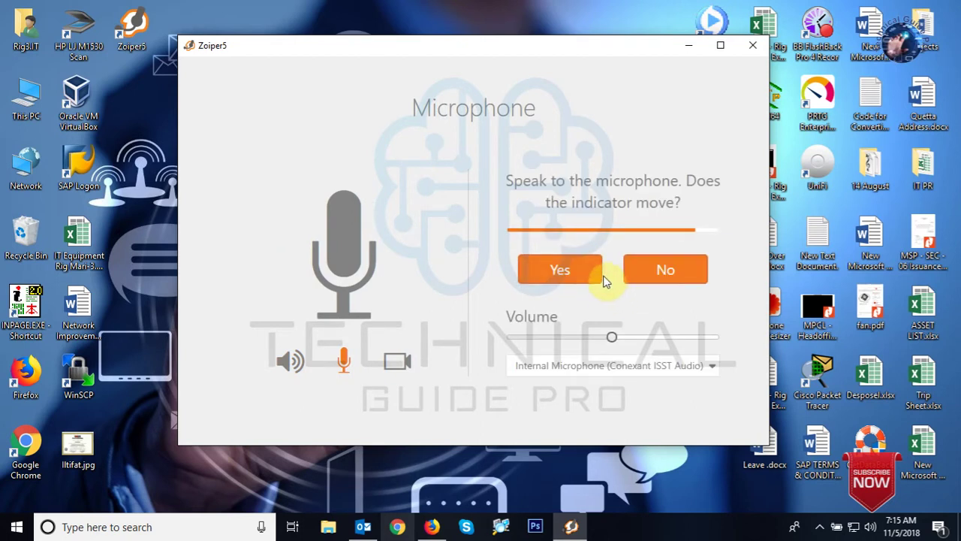
{"action": "left_click", "coordinate": [561, 271]}
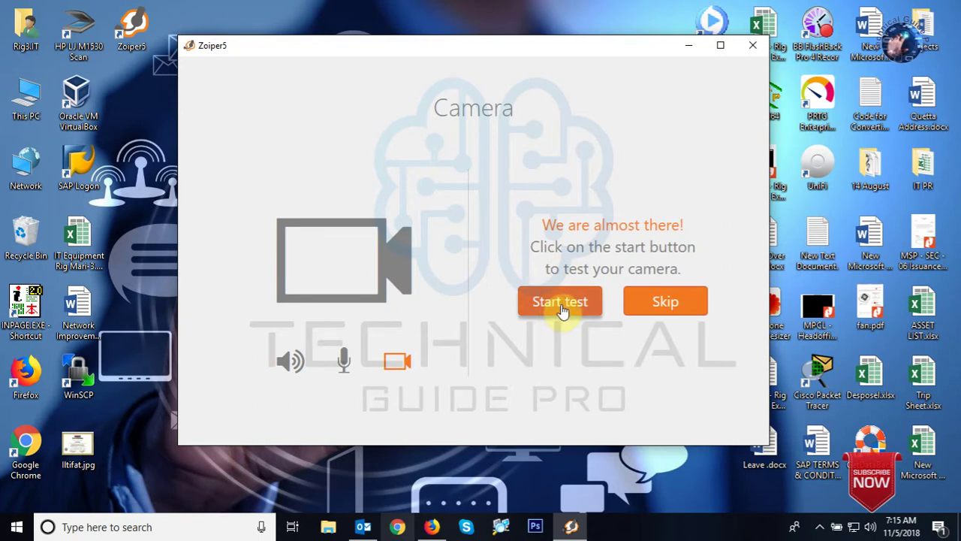
{"action": "left_click", "coordinate": [563, 309]}
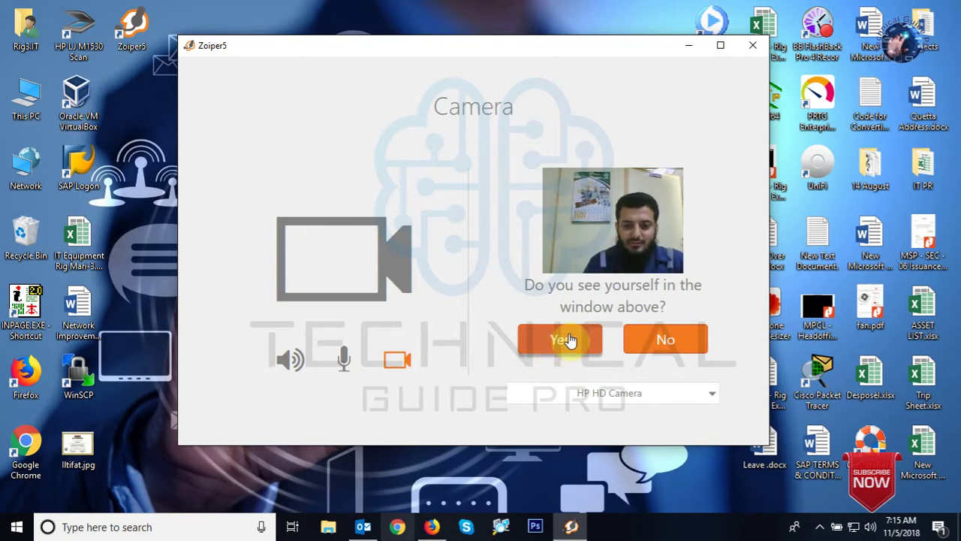
{"action": "left_click", "coordinate": [563, 348]}
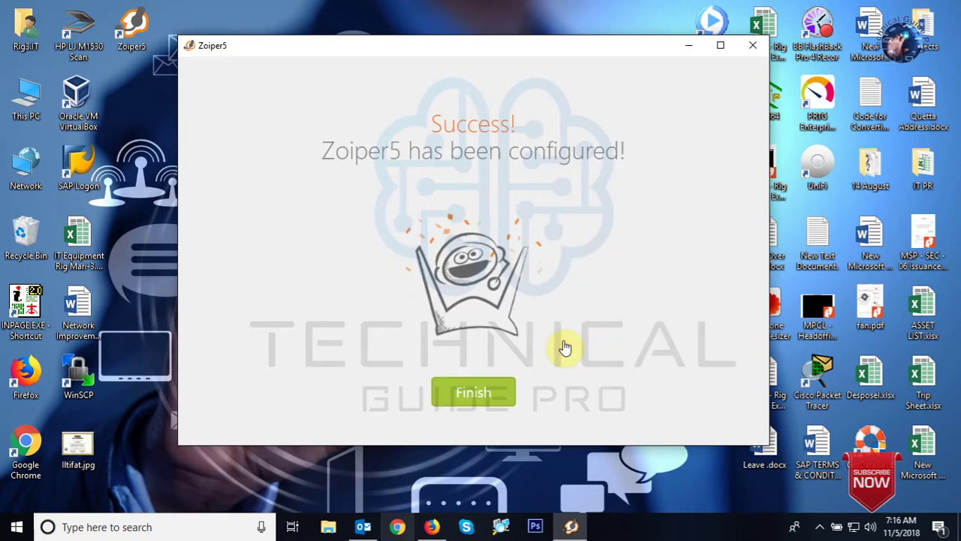
{"action": "left_click", "coordinate": [475, 398]}
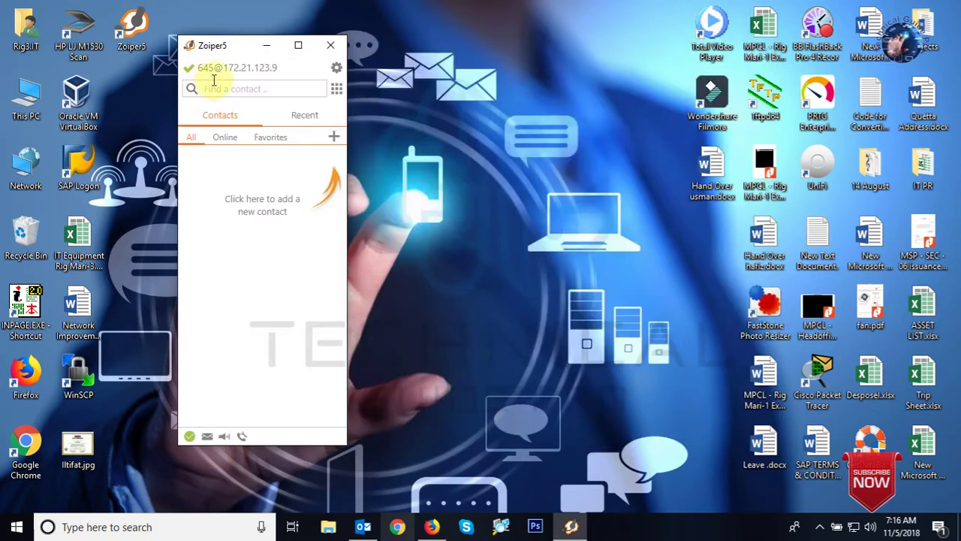
Centre the Zoiper5 window and look through its contacts and recent call activity.
{"action": "left_click_drag", "start_coordinate": [236, 45], "coordinate": [413, 45]}
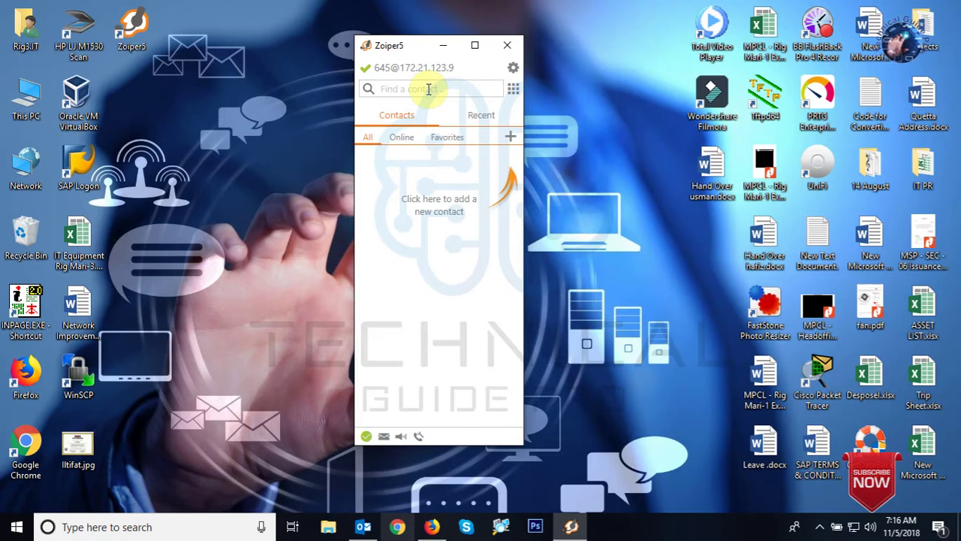
{"action": "left_click", "coordinate": [428, 88]}
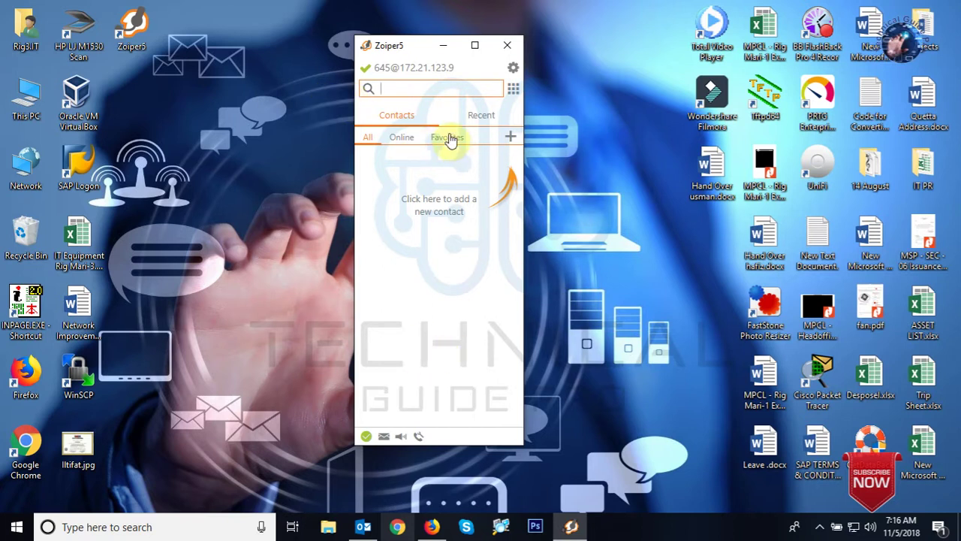
{"action": "left_click", "coordinate": [482, 118]}
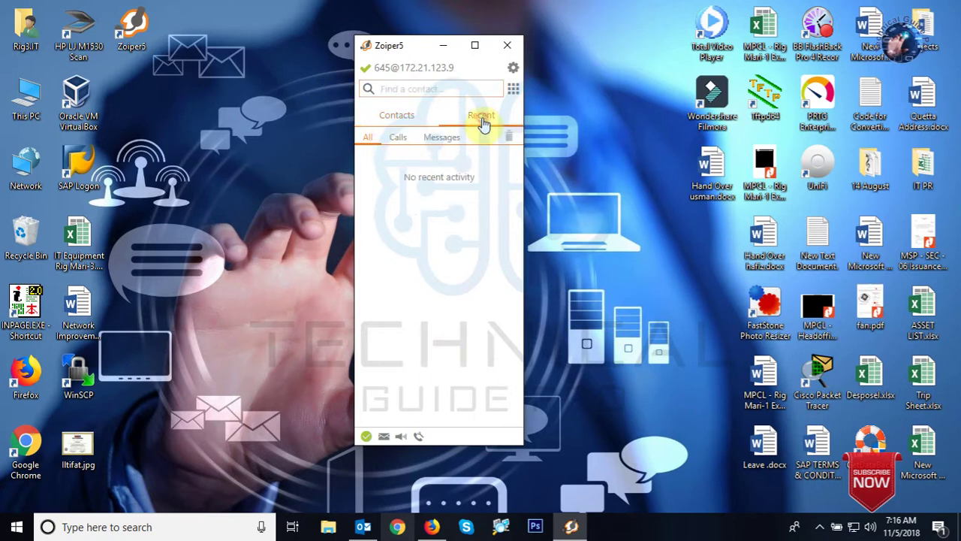
{"action": "left_click", "coordinate": [392, 119]}
Dial extension 616 on the keypad and place the call, then check the notification-area icons.
{"action": "left_click", "coordinate": [513, 90]}
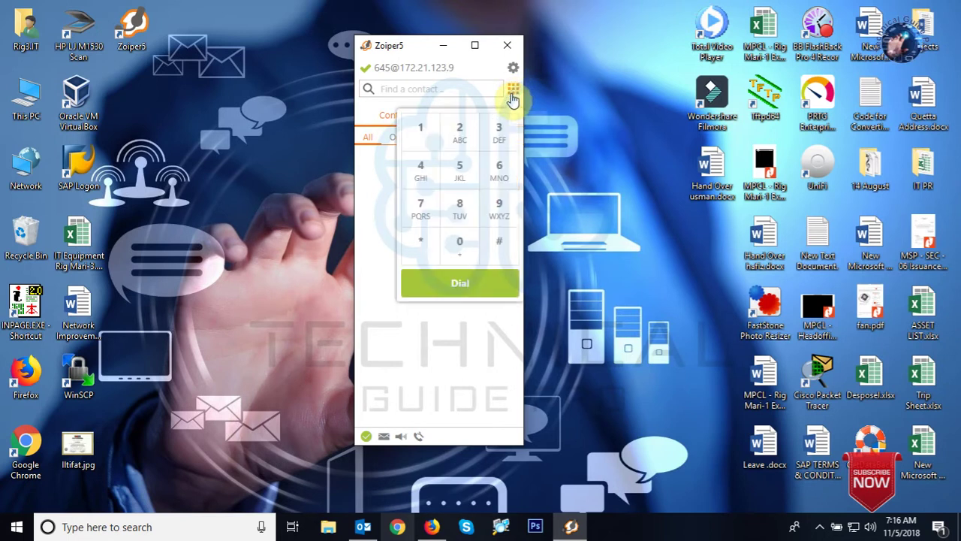
{"action": "left_click", "coordinate": [498, 171]}
{"action": "left_click", "coordinate": [418, 133]}
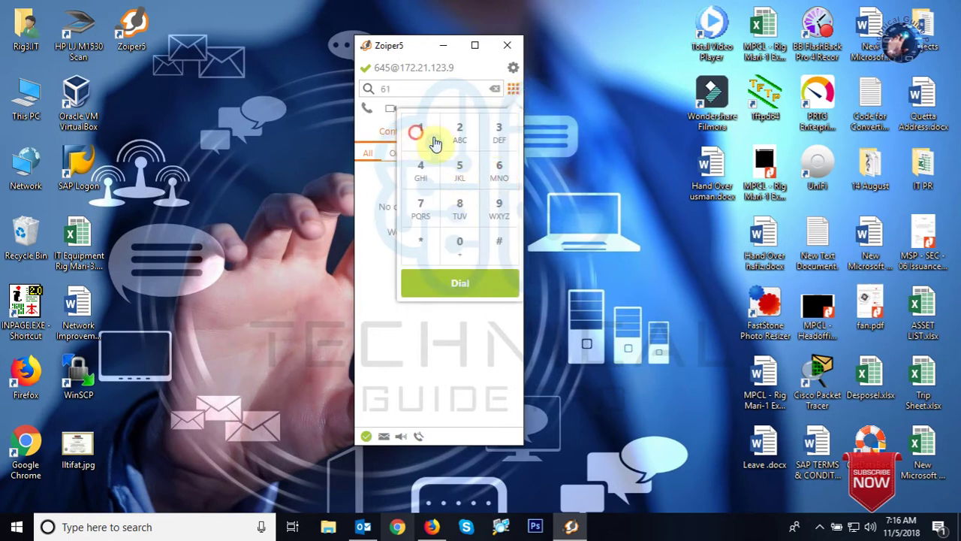
{"action": "left_click", "coordinate": [500, 174]}
{"action": "left_click", "coordinate": [464, 286]}
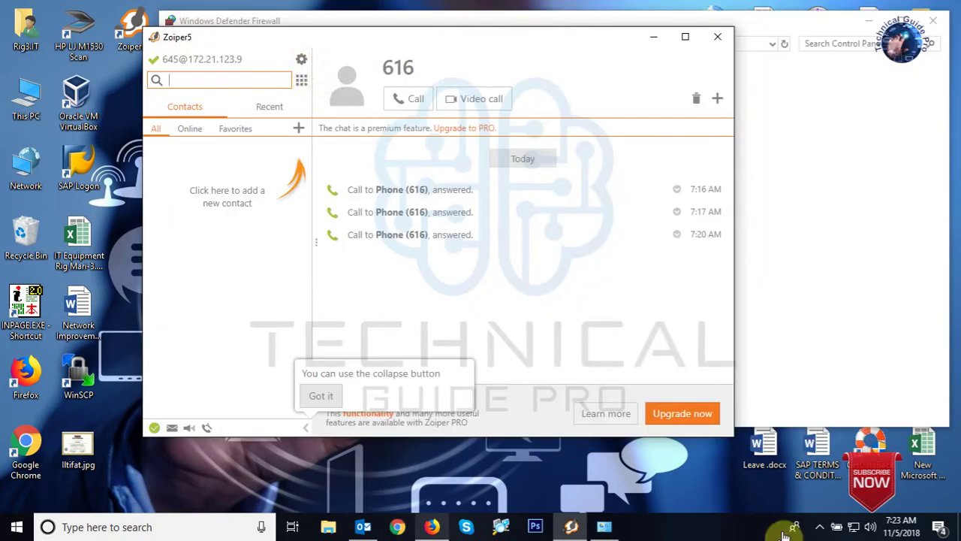
{"action": "left_click", "coordinate": [820, 527]}
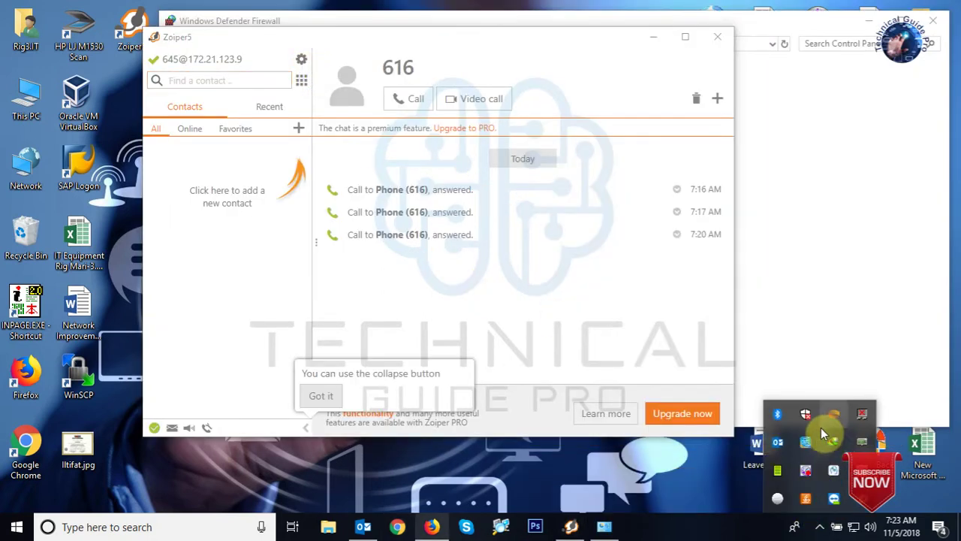
{"action": "right_click", "coordinate": [810, 479]}
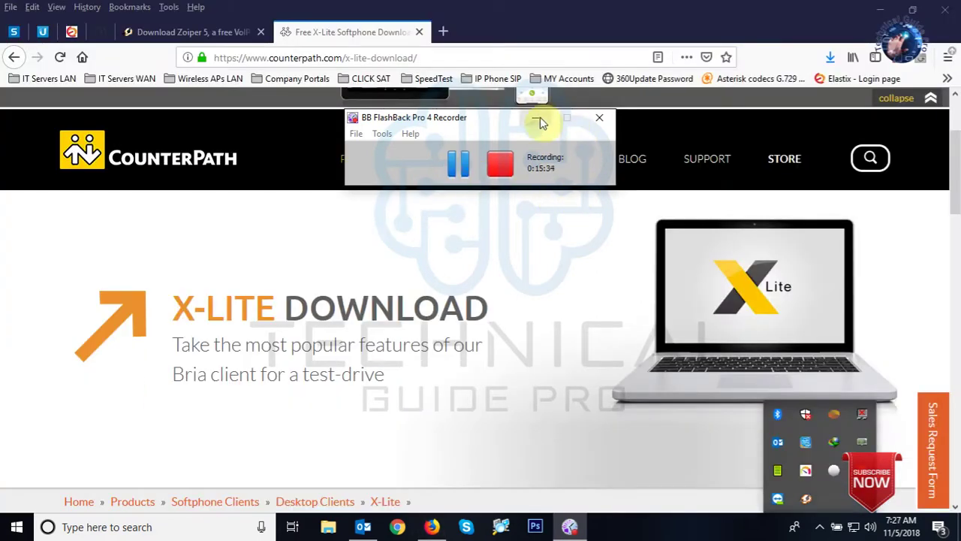
Scroll past the sign-up form and start the X-Lite for Windows download.
{"action": "left_click", "coordinate": [536, 118]}
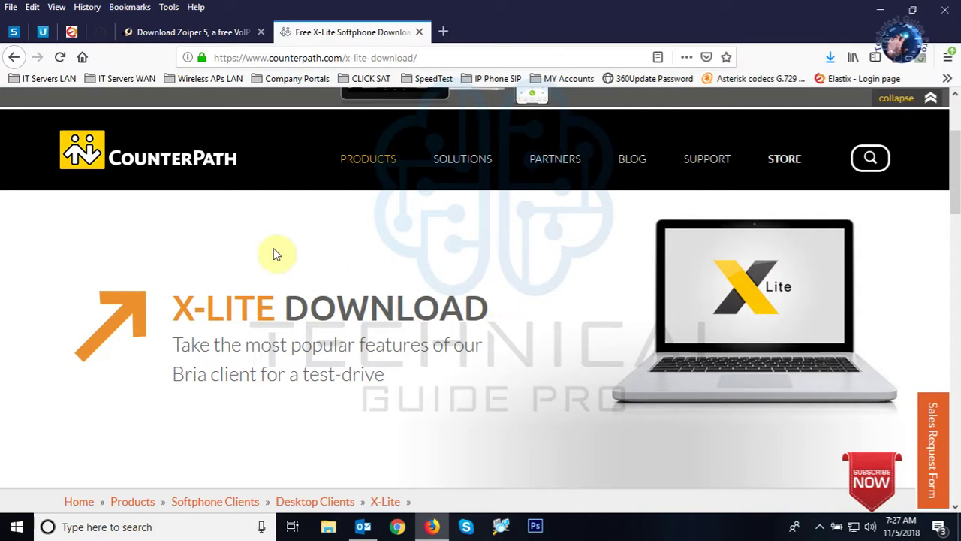
{"action": "scroll", "coordinate": [279, 308], "scroll_direction": "down", "scroll_amount": 4}
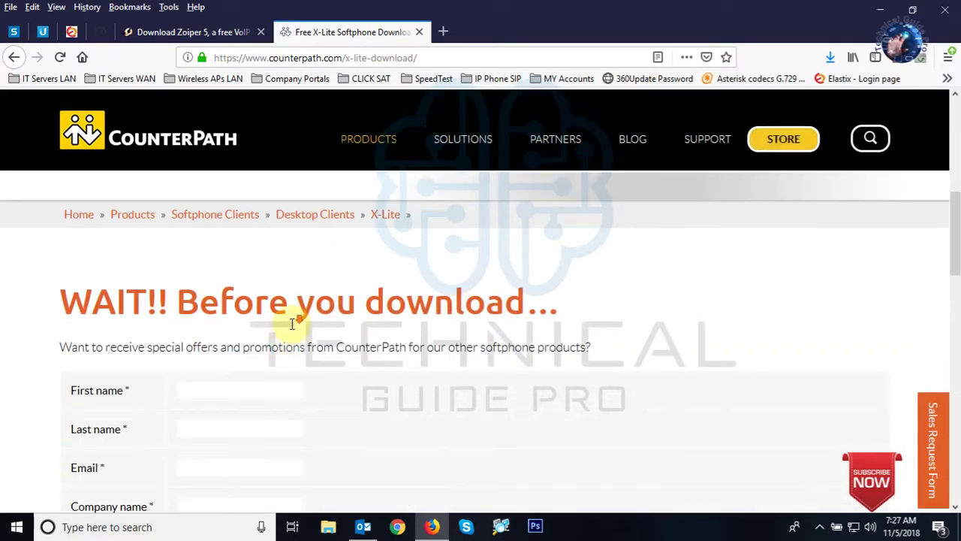
{"action": "scroll", "coordinate": [292, 323], "scroll_direction": "down", "scroll_amount": 3}
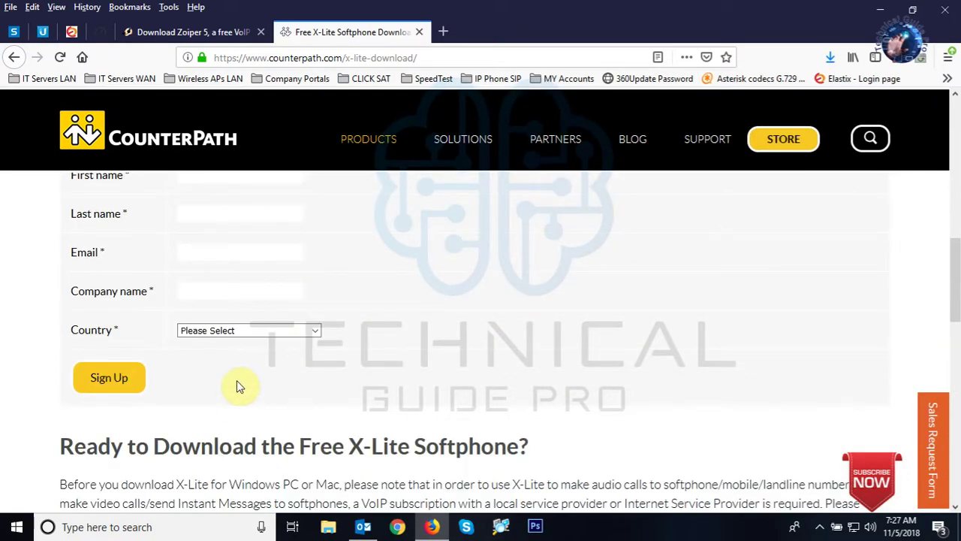
{"action": "scroll", "coordinate": [237, 385], "scroll_direction": "down", "scroll_amount": 4}
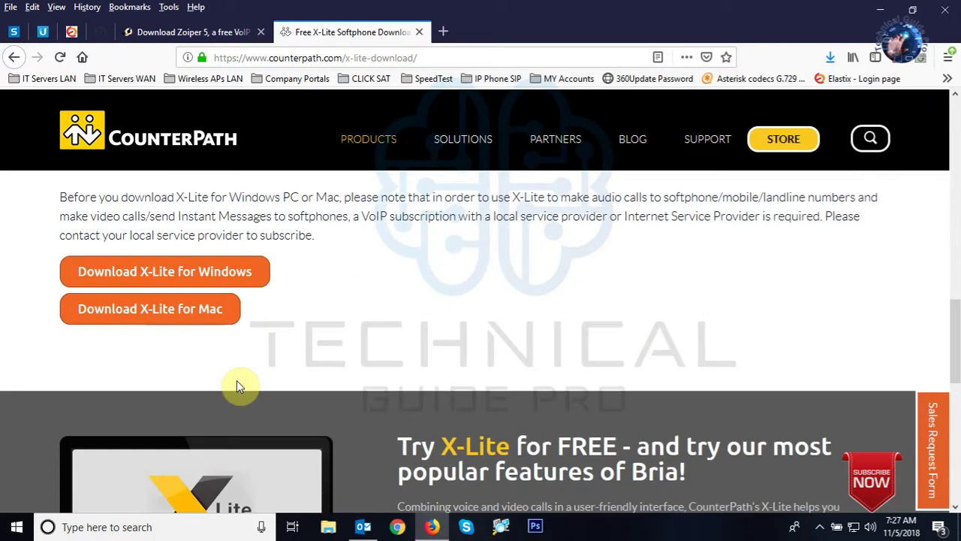
{"action": "left_click", "coordinate": [203, 282]}
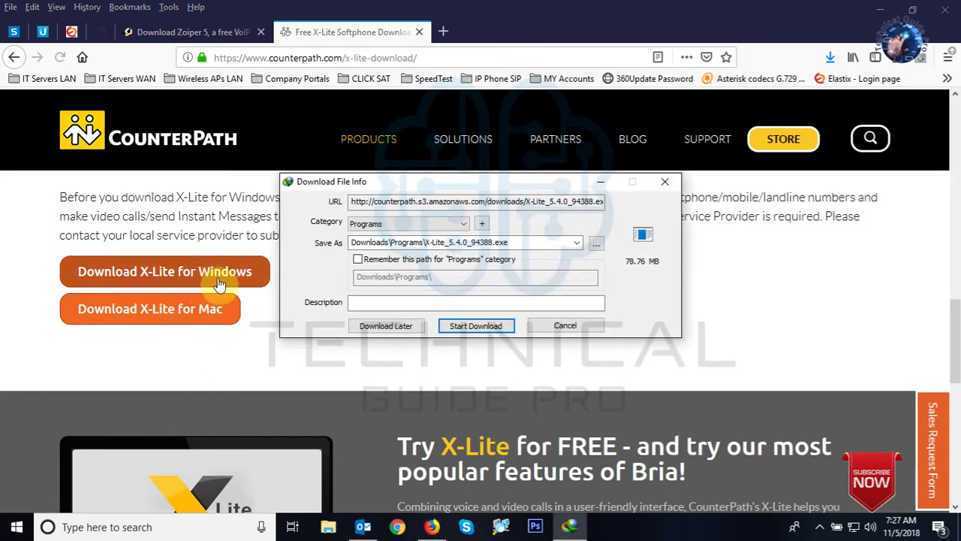
Download the 78.76 MB X-Lite_5.4.0_94388.exe with Internet Download Manager and open it.
{"action": "left_click", "coordinate": [458, 325]}
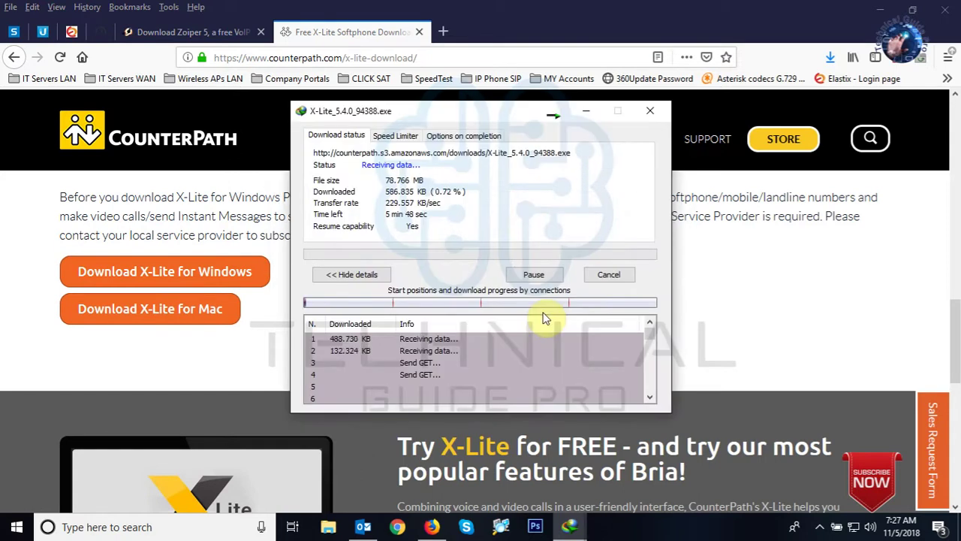
{"action": "left_click_drag", "start_coordinate": [493, 111], "coordinate": [312, 111]}
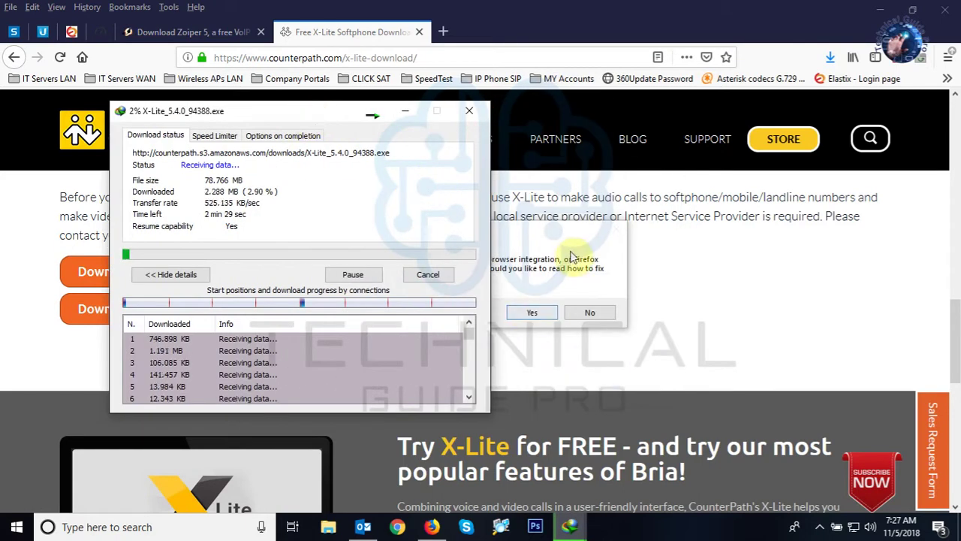
{"action": "left_click", "coordinate": [593, 310]}
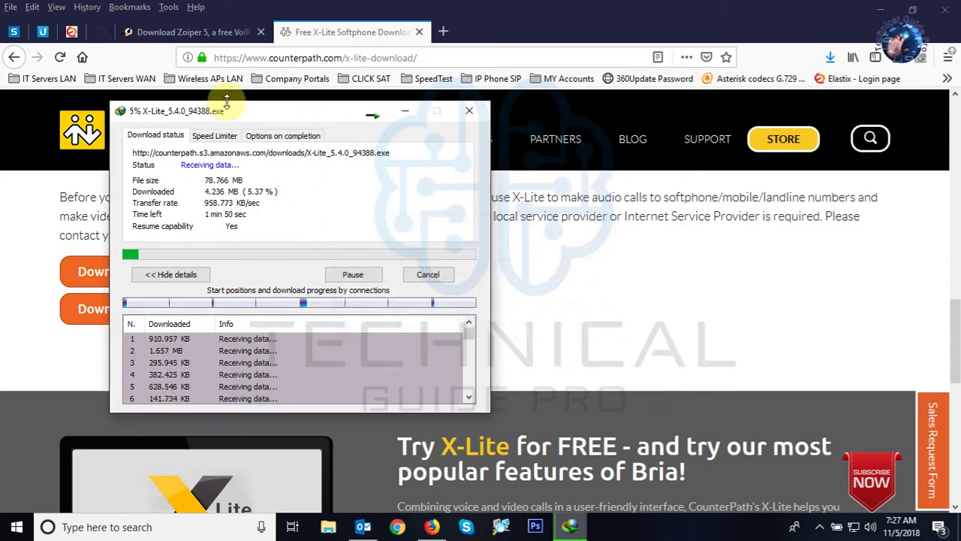
{"action": "left_click_drag", "start_coordinate": [233, 110], "coordinate": [376, 137]}
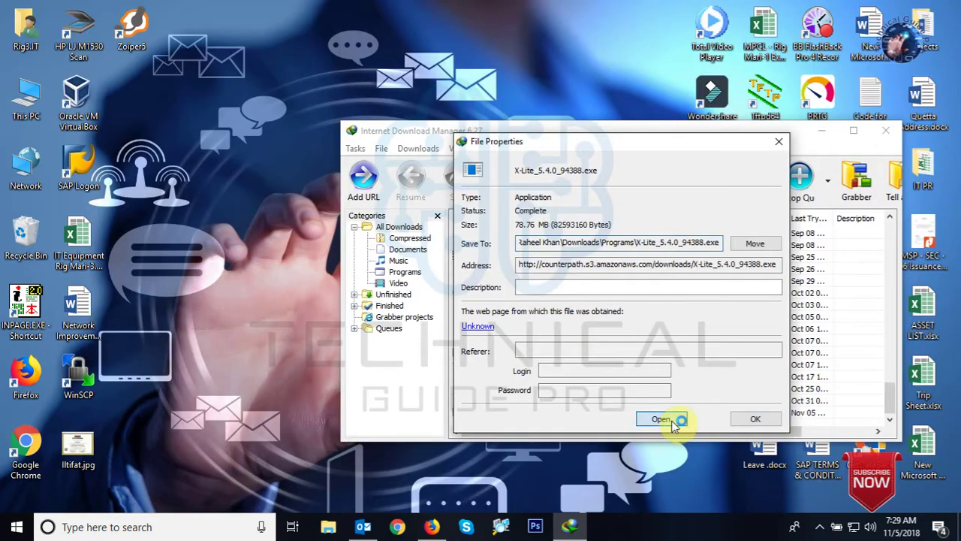
{"action": "left_click", "coordinate": [671, 419]}
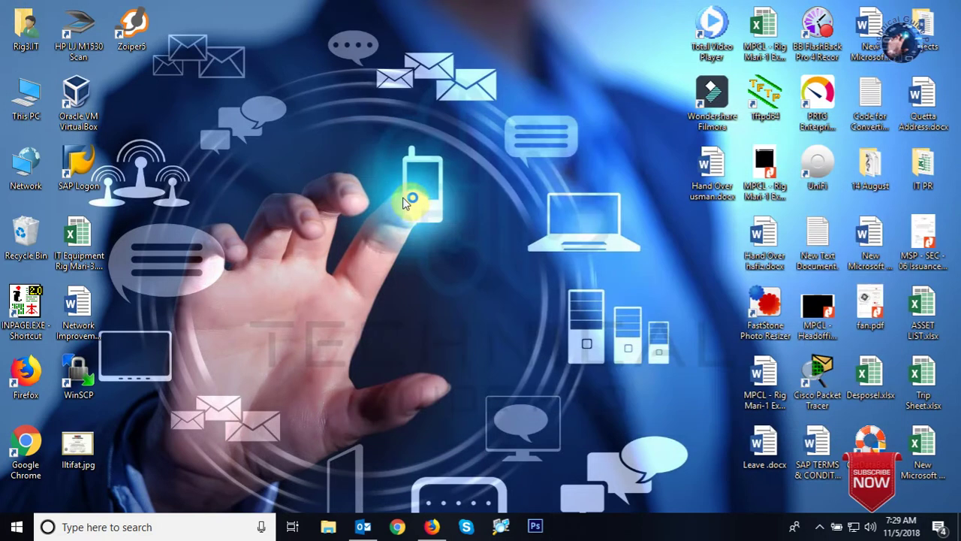
Scroll through and accept the X-Lite licence agreement to complete installation.
{"action": "left_click", "coordinate": [340, 322]}
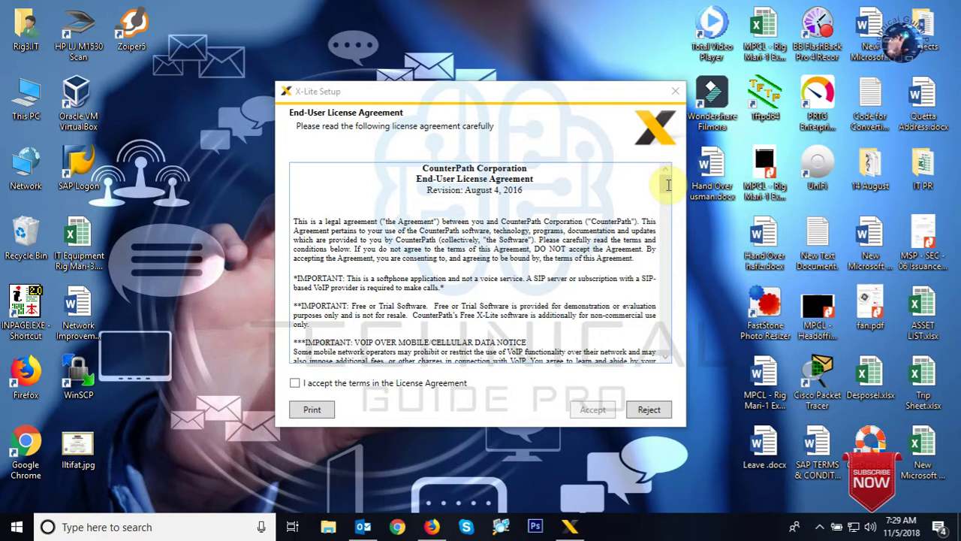
{"action": "scroll", "coordinate": [666, 184], "scroll_direction": "down", "scroll_amount": 3}
{"action": "left_click_drag", "start_coordinate": [669, 202], "coordinate": [669, 354]}
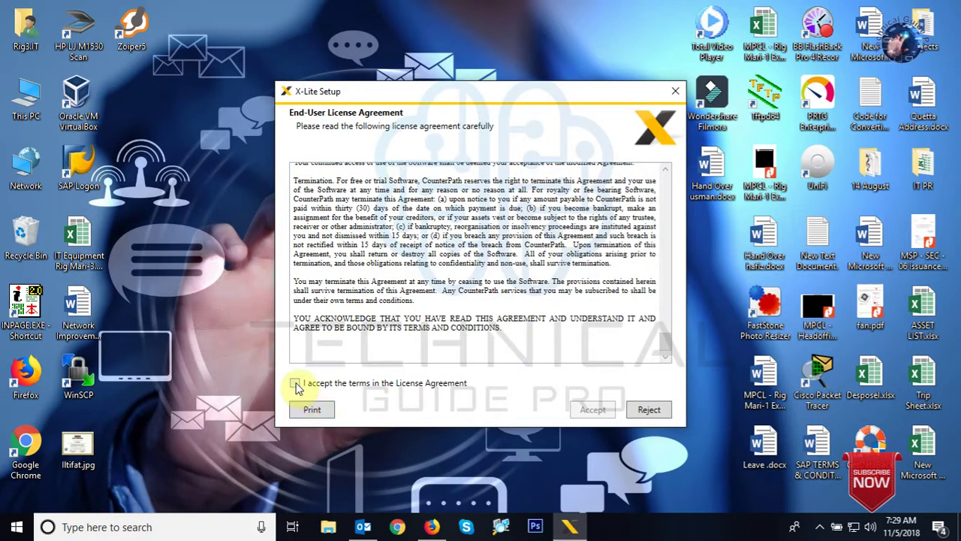
{"action": "left_click", "coordinate": [295, 383]}
{"action": "left_click", "coordinate": [592, 409]}
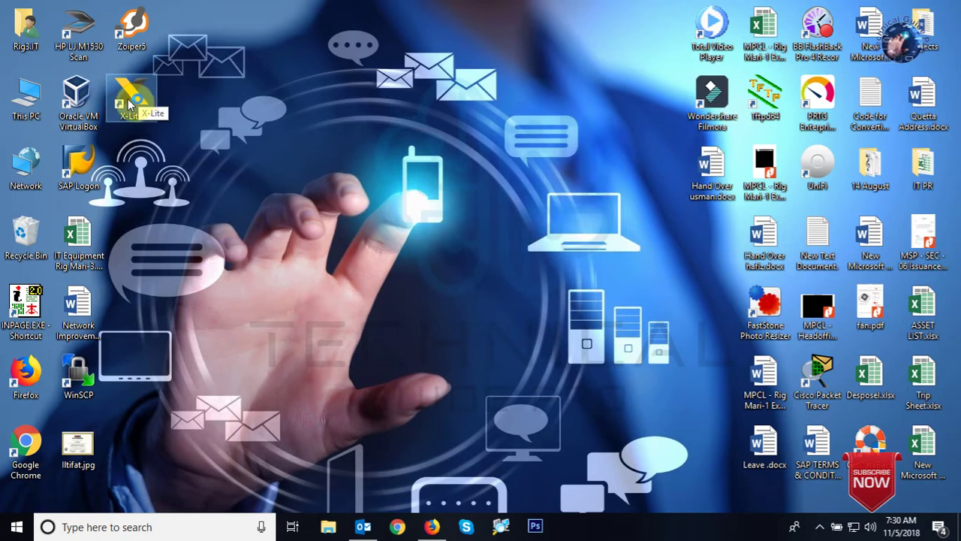
Launch X-Lite from the desktop shortcut and open its SIP Account Settings.
{"action": "double_click", "coordinate": [130, 103]}
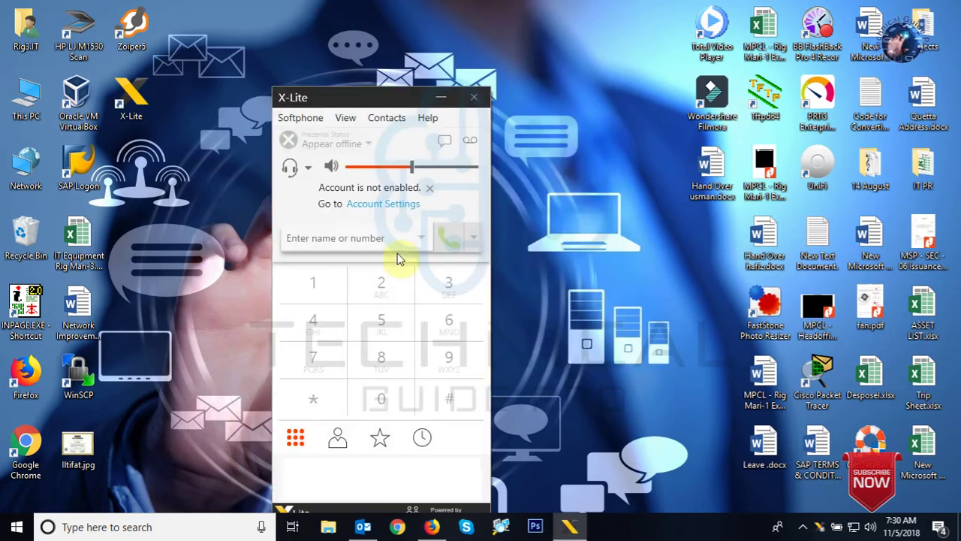
{"action": "left_click_drag", "start_coordinate": [360, 97], "coordinate": [400, 37]}
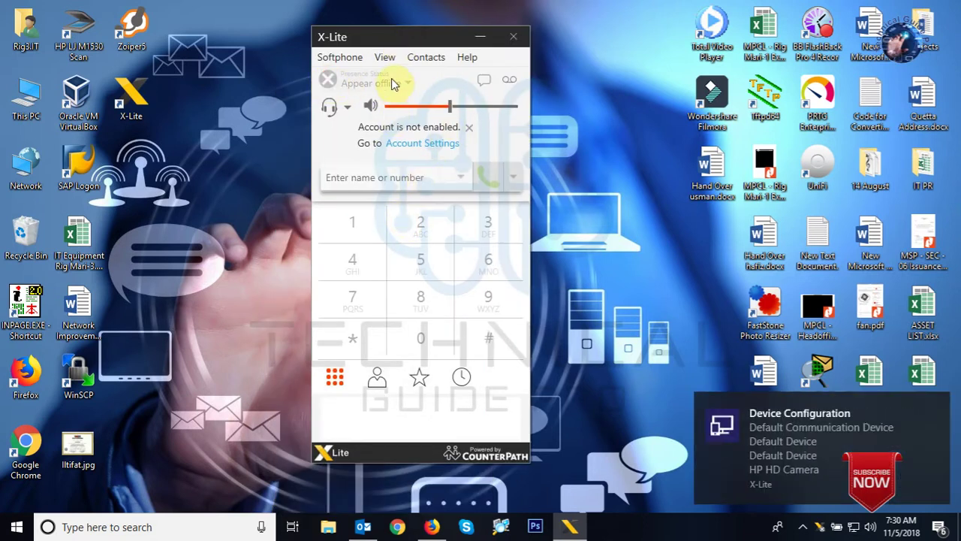
{"action": "left_click_drag", "start_coordinate": [451, 107], "coordinate": [557, 108]}
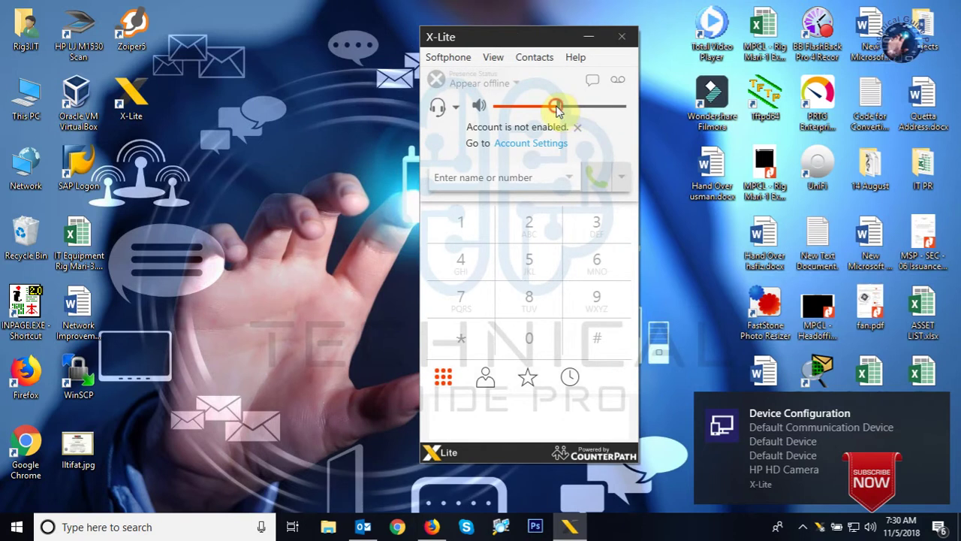
{"action": "left_click", "coordinate": [540, 144]}
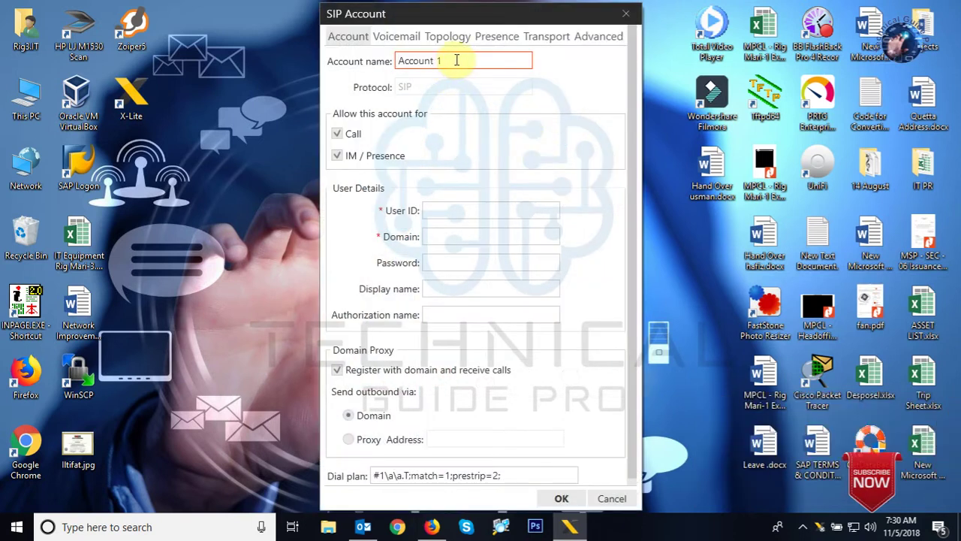
Rename the account from 'Account 1' to 645 and turn off IM/Presence.
{"action": "left_click_drag", "start_coordinate": [456, 60], "coordinate": [368, 62]}
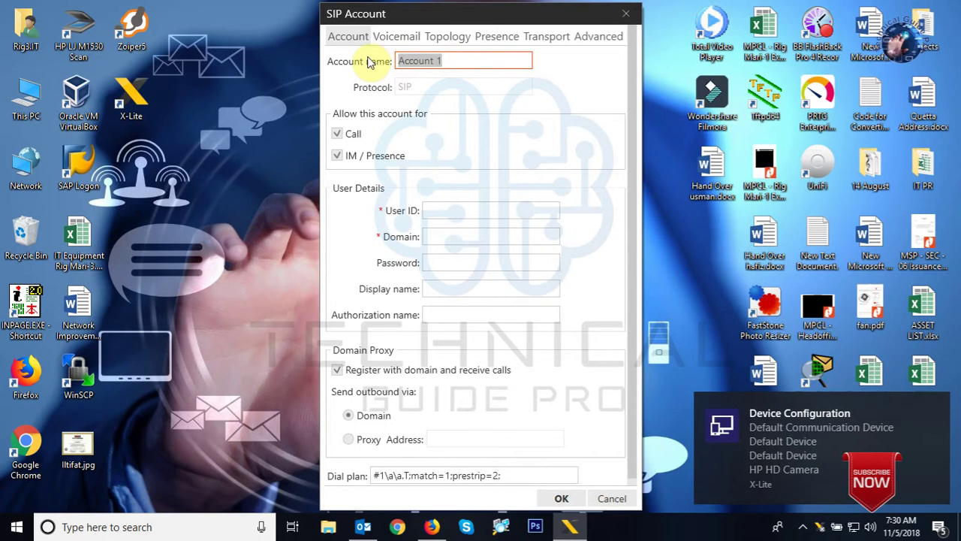
{"action": "type", "text": "4"}
{"action": "key", "text": "BackSpace"}
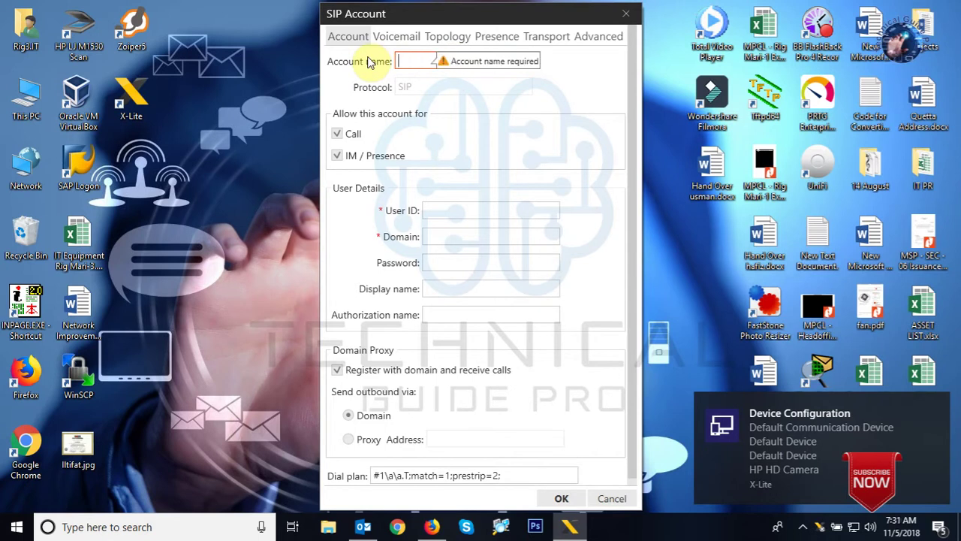
{"action": "type", "text": "645"}
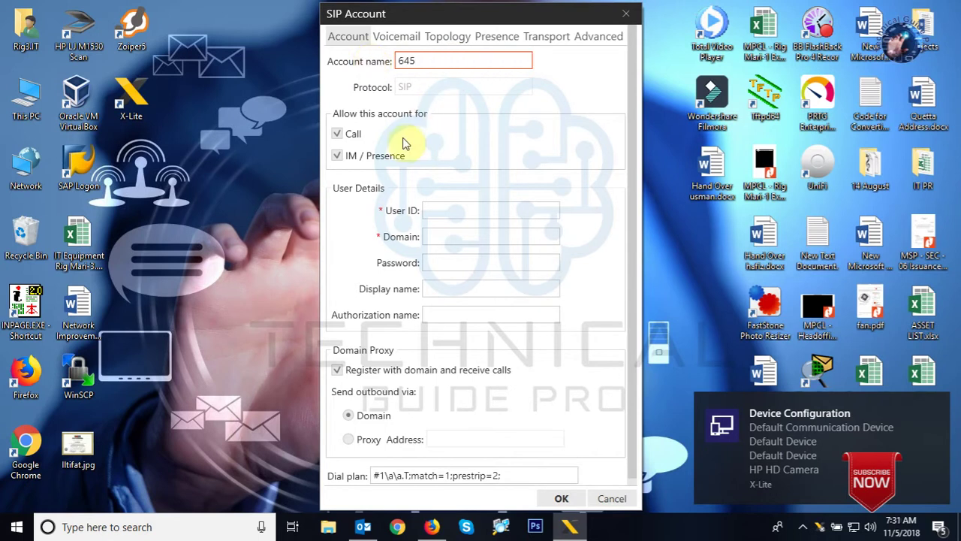
{"action": "left_click", "coordinate": [347, 159]}
Enter user ID 645, domain 172.21.123.9 and the account password.
{"action": "left_click", "coordinate": [435, 211]}
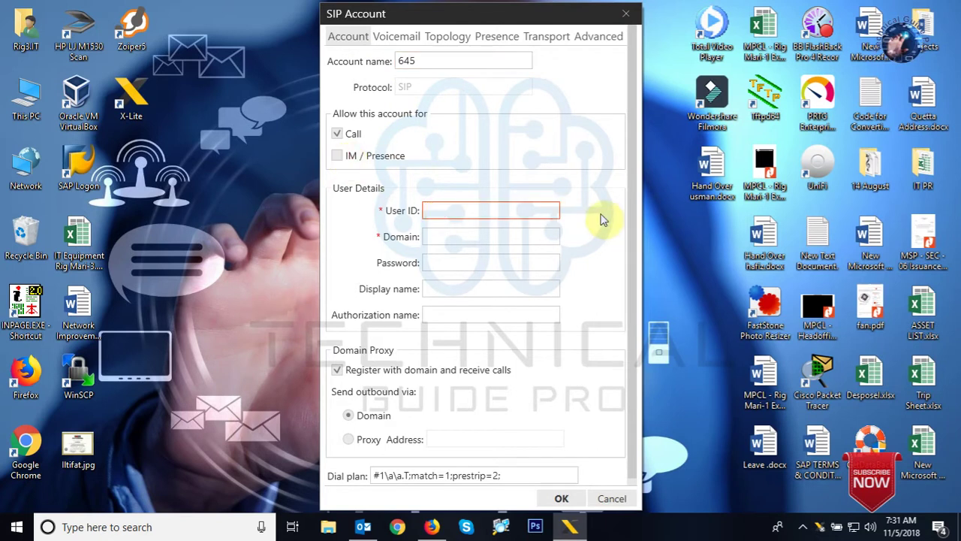
{"action": "type", "text": "645"}
{"action": "key", "text": "Tab"}
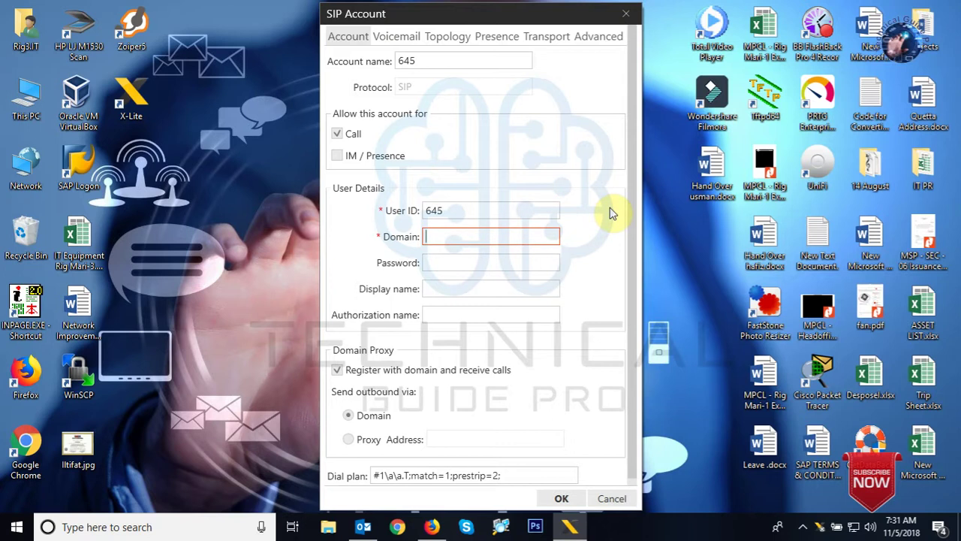
{"action": "type", "text": "172.21.123.9"}
{"action": "key", "text": "Tab"}
{"action": "type", "text": "1234"}
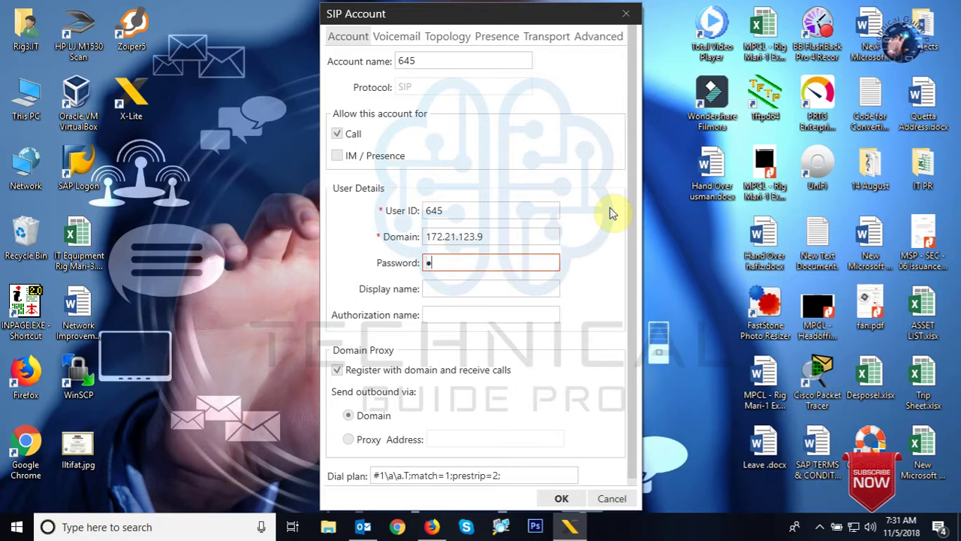
{"action": "type", "text": "56"}
Fill in display and authorization name 645, untick domain registration, and save.
{"action": "left_click", "coordinate": [452, 286]}
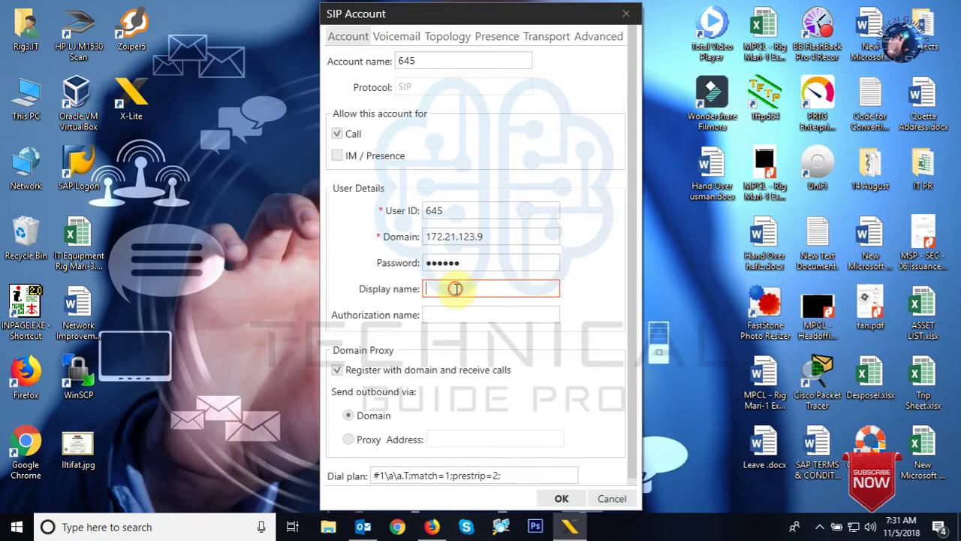
{"action": "type", "text": "645"}
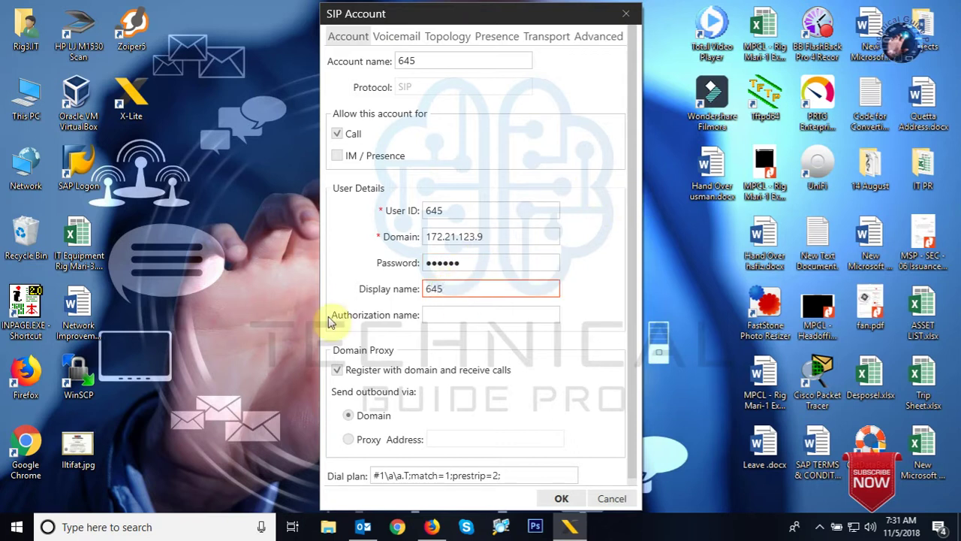
{"action": "left_click", "coordinate": [469, 314]}
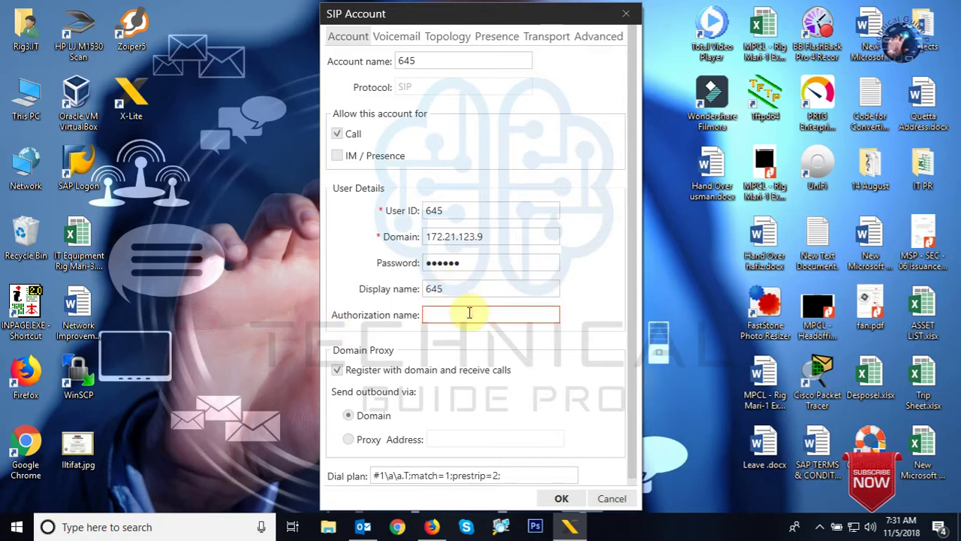
{"action": "type", "text": "645"}
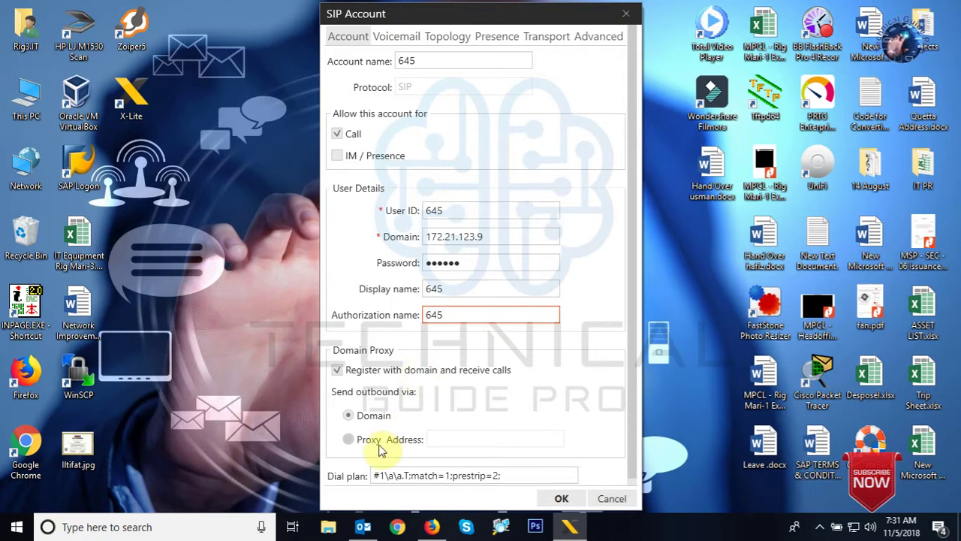
{"action": "left_click", "coordinate": [337, 370]}
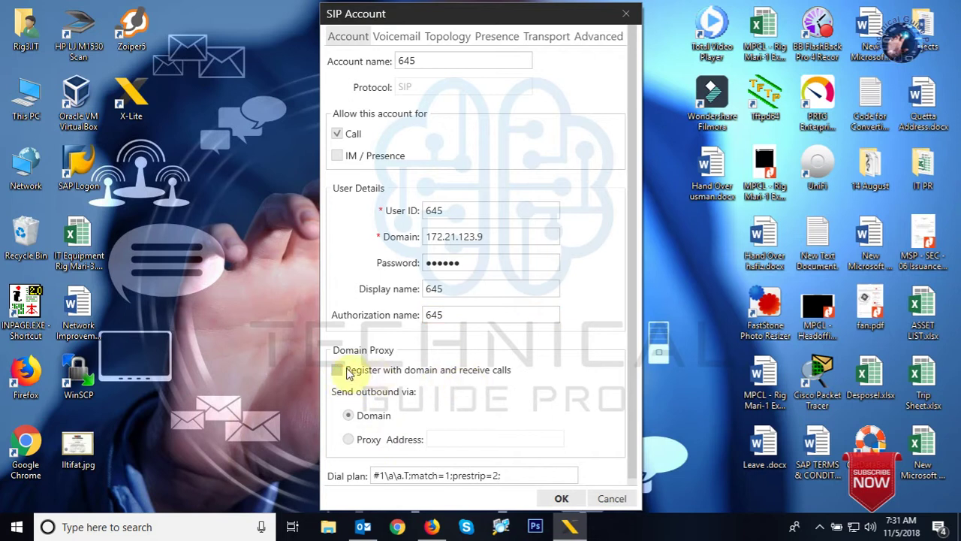
{"action": "scroll", "coordinate": [522, 453], "scroll_direction": "down", "scroll_amount": 1}
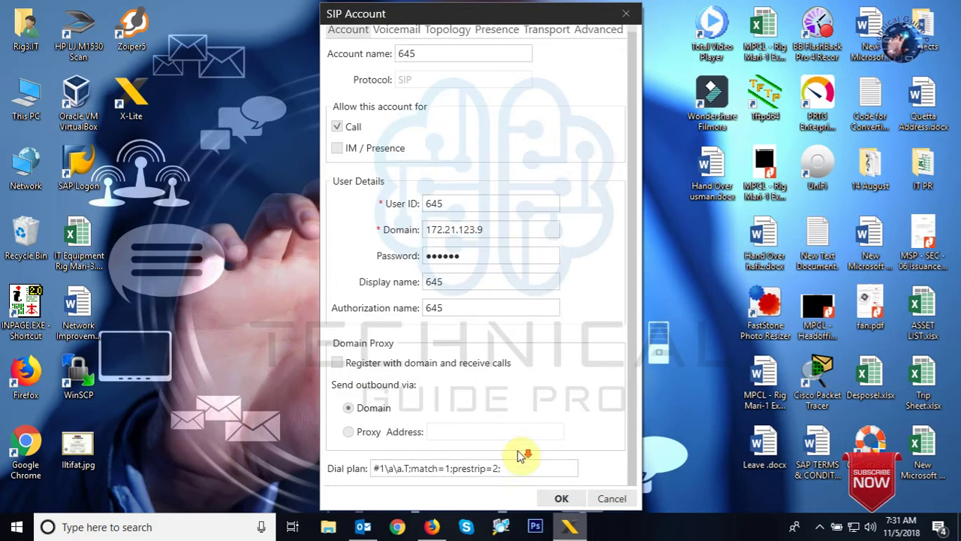
{"action": "left_click", "coordinate": [556, 500]}
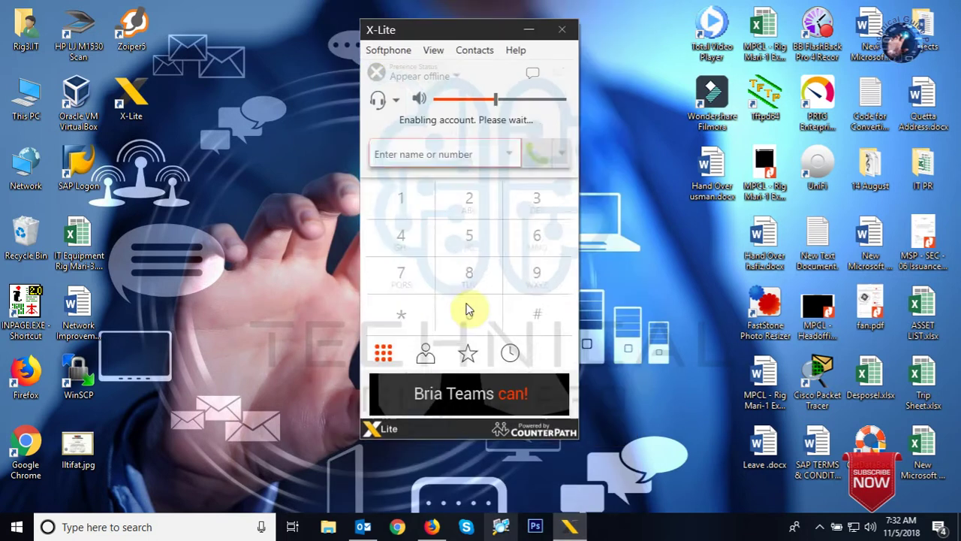
Clear the mistyped 08 and call extension 610 from the keypad.
{"action": "left_click", "coordinate": [465, 302]}
{"action": "left_click", "coordinate": [467, 256]}
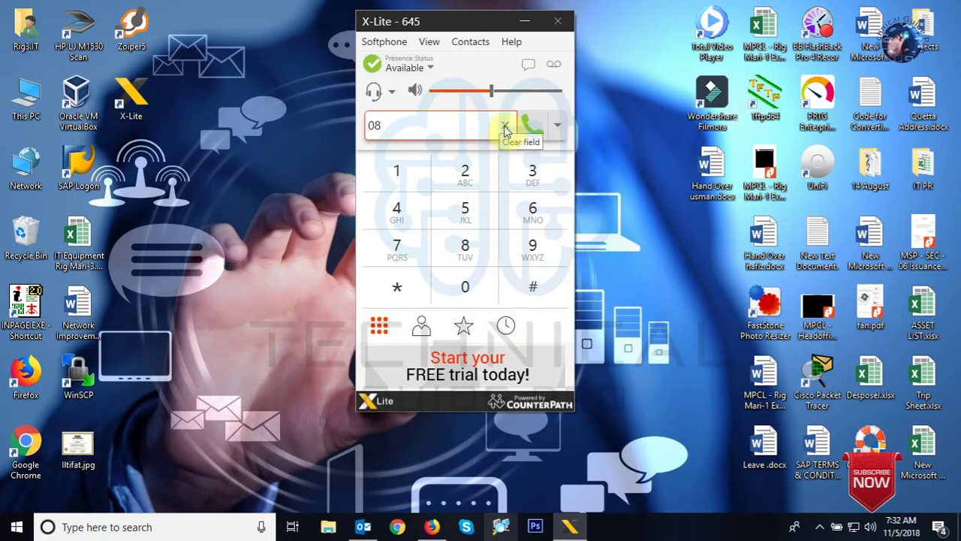
{"action": "left_click", "coordinate": [505, 125]}
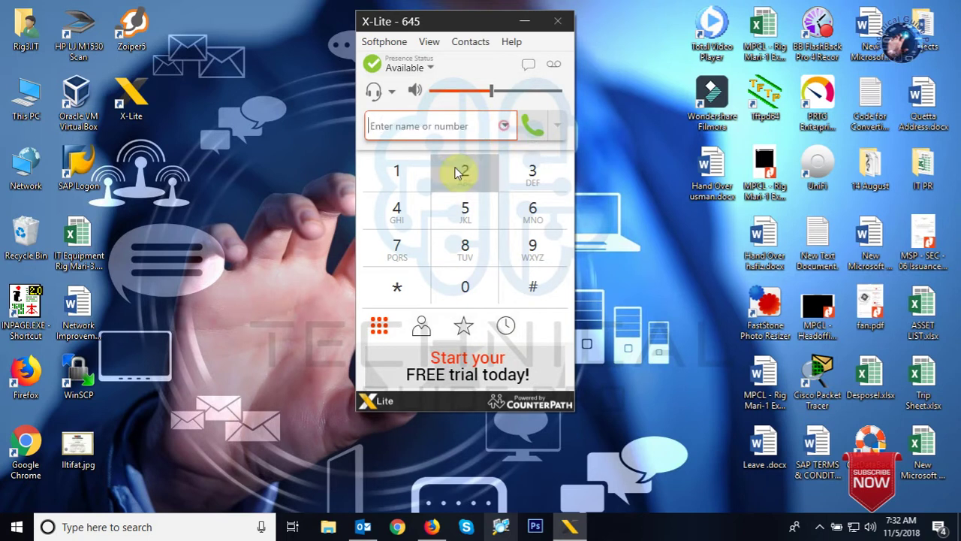
{"action": "left_click", "coordinate": [534, 214]}
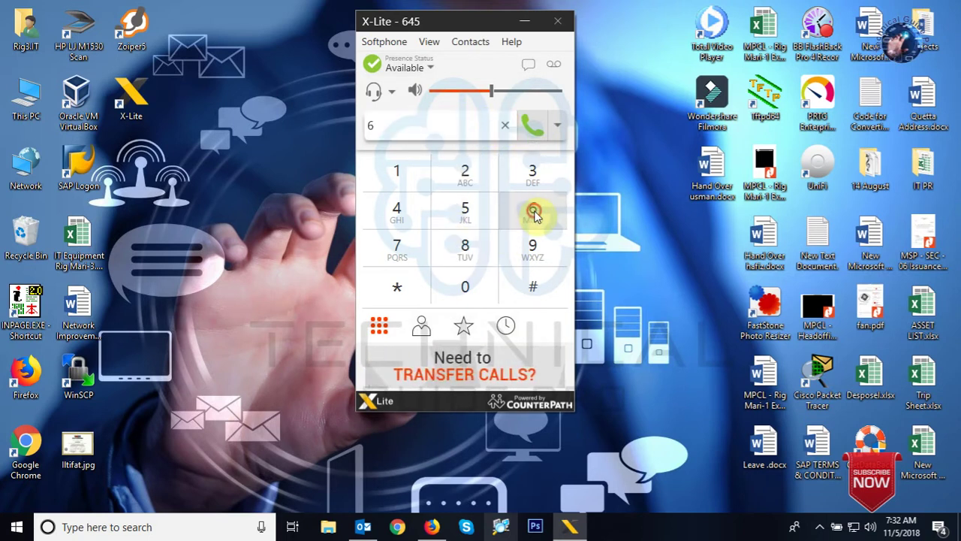
{"action": "left_click", "coordinate": [397, 171]}
{"action": "left_click", "coordinate": [467, 289]}
{"action": "left_click", "coordinate": [528, 132]}
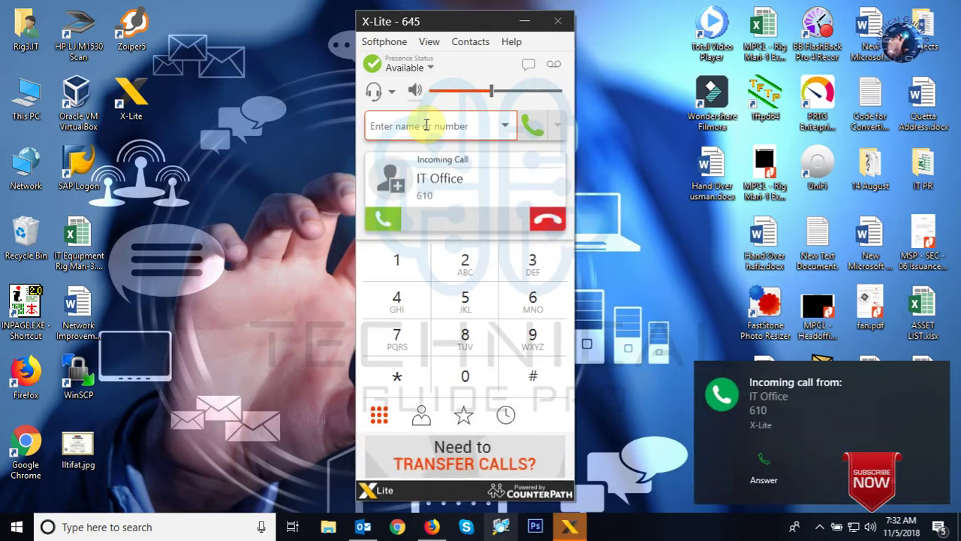
Answer the incoming calls from extension 610 and then from 616.
{"action": "left_click", "coordinate": [771, 477]}
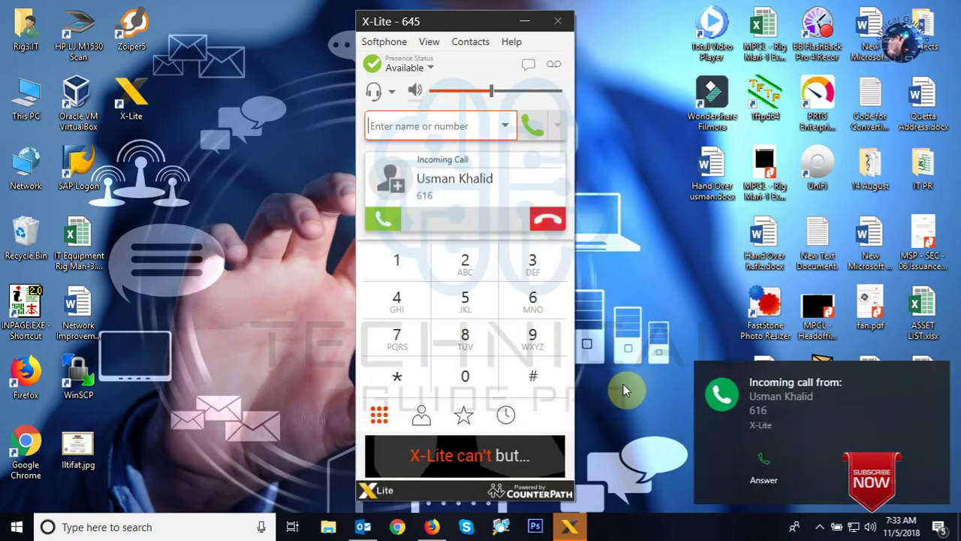
{"action": "left_click", "coordinate": [770, 460]}
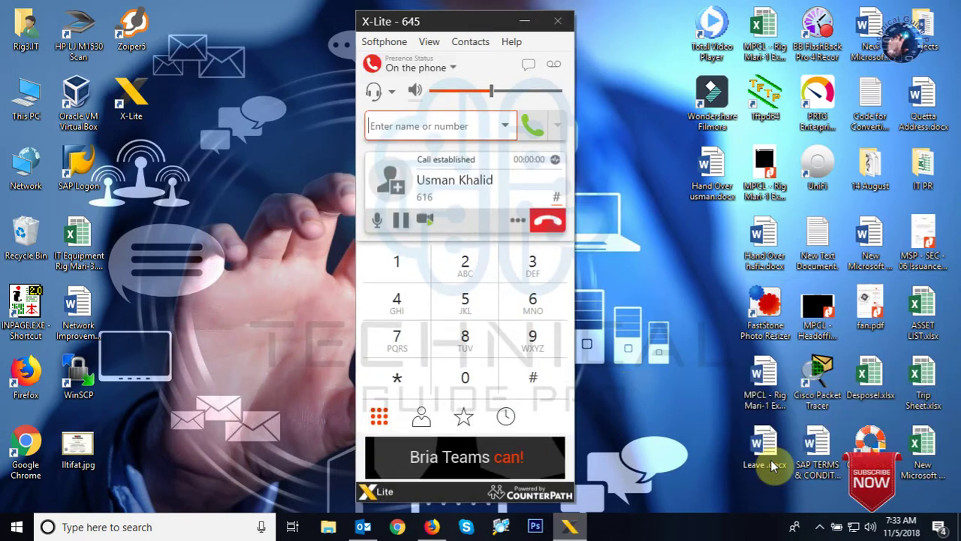